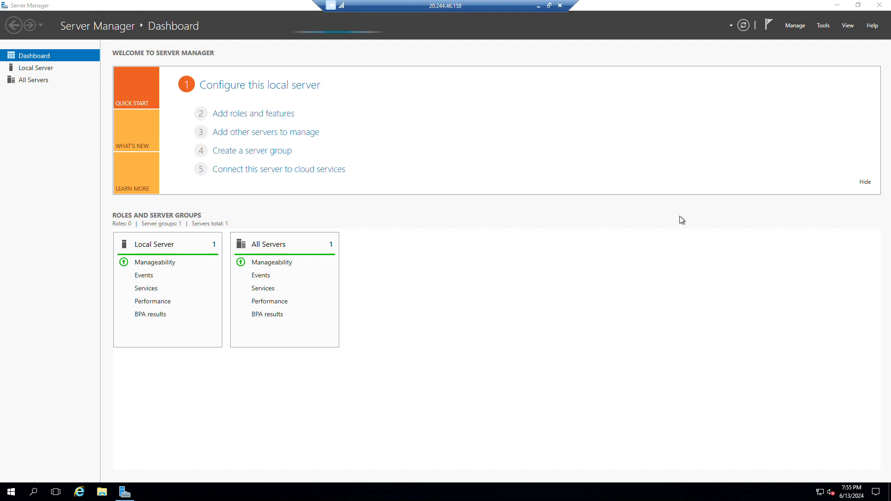
# Step: Minimize Server Manager, then open and close the Start menu
pyautogui.click(837, 5)
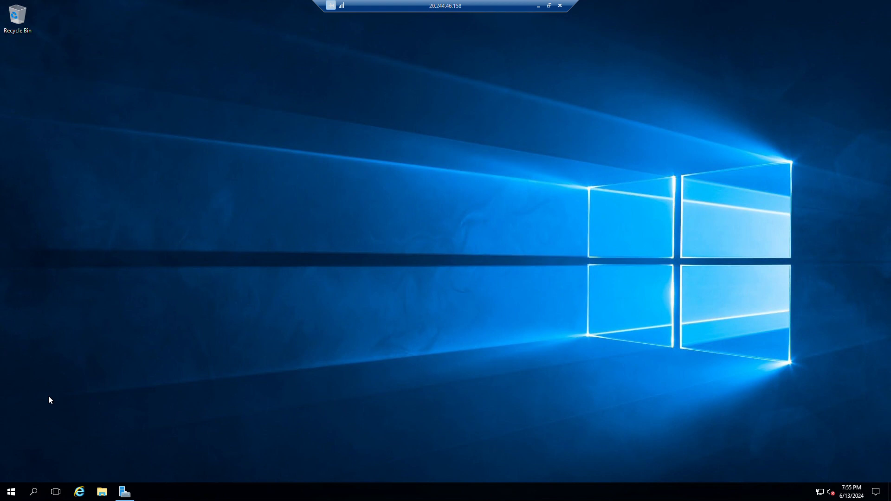
pyautogui.click(18, 495)
pyautogui.click(19, 496)
pyautogui.click(18, 496)
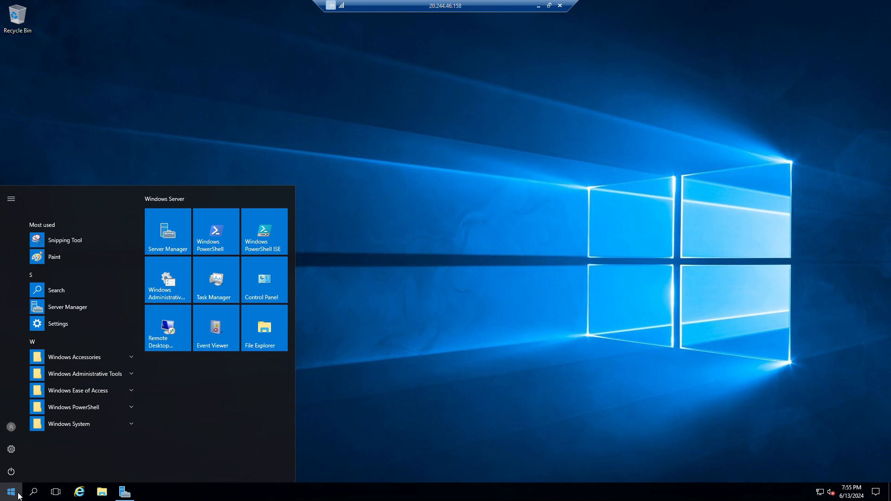
pyautogui.click(635, 306)
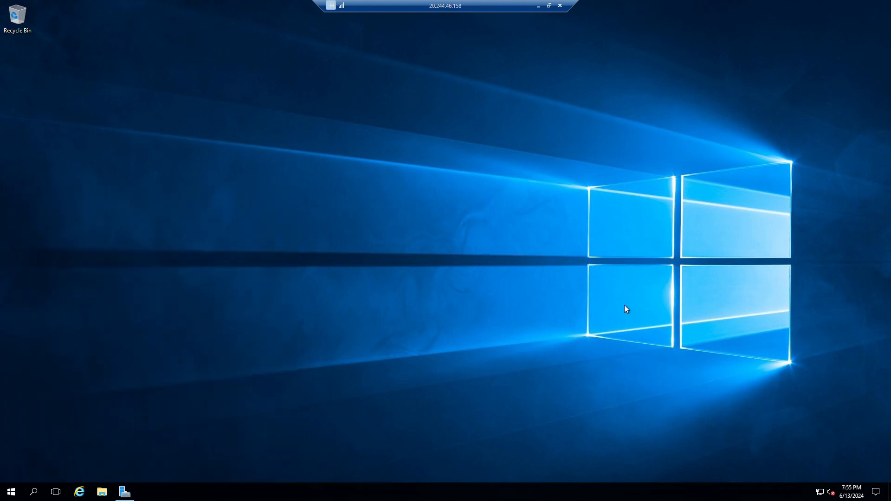
# Step: Refresh the desktop and bring up File Explorer at Quick access
pyautogui.rightClick(269, 170)
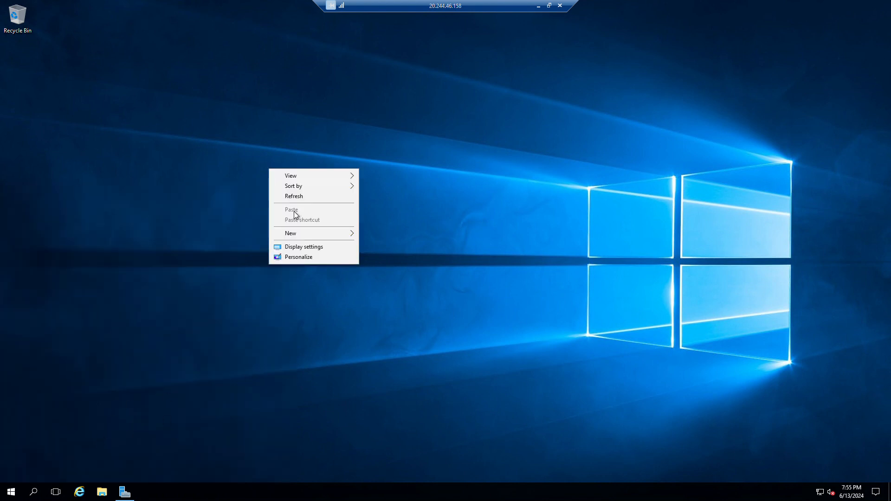
pyautogui.click(302, 196)
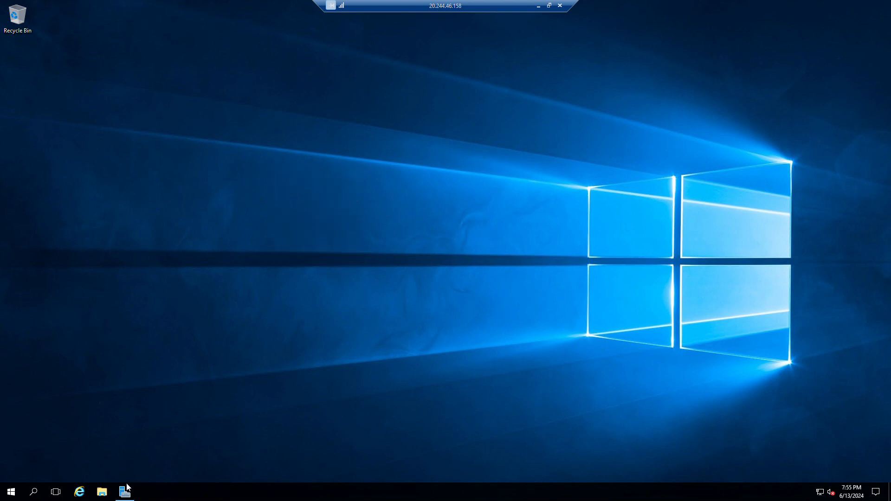
pyautogui.moveTo(128, 494)
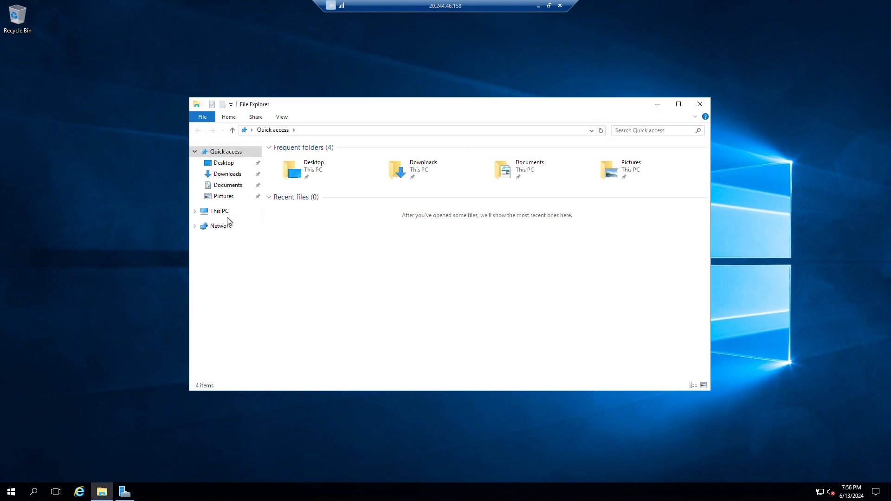
# Step: Check This PC's system properties (TESTPDC in WORKGROUP), then close the System window and File Explorer
pyautogui.rightClick(228, 212)
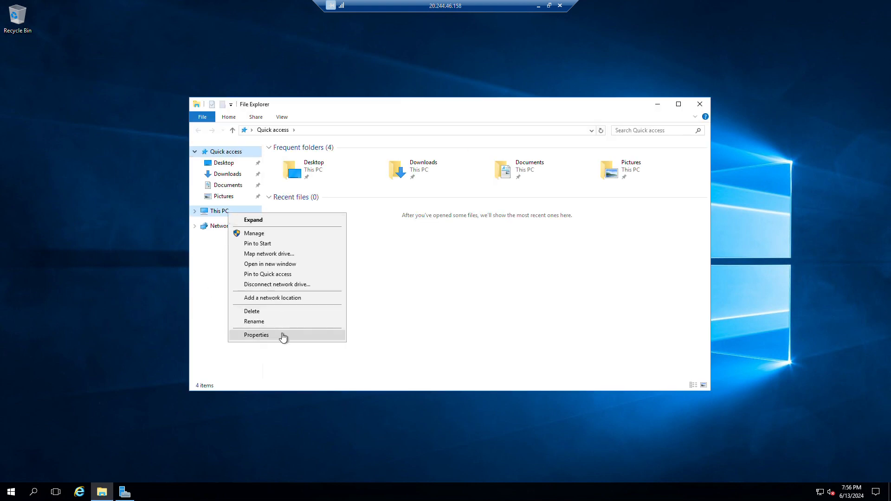
pyautogui.click(283, 335)
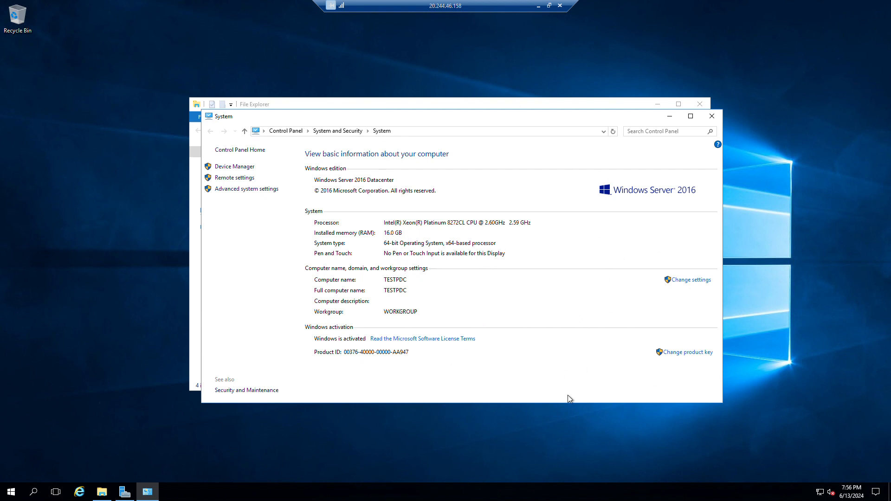
pyautogui.click(712, 116)
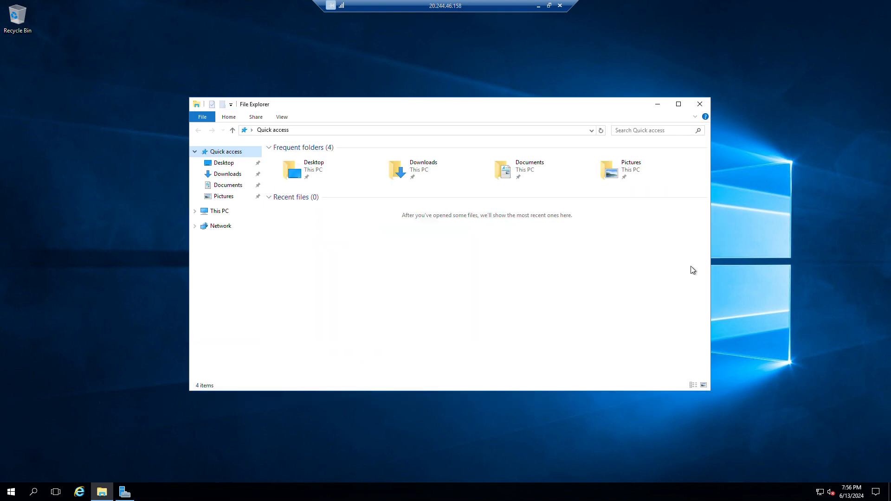
pyautogui.click(701, 105)
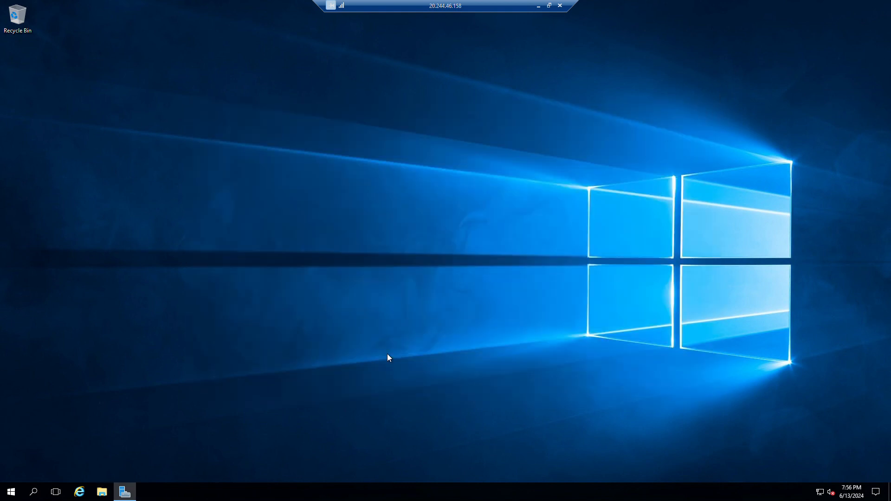
# Step: Restore Server Manager and launch the Add Roles and Features wizard past its introduction
pyautogui.click(127, 497)
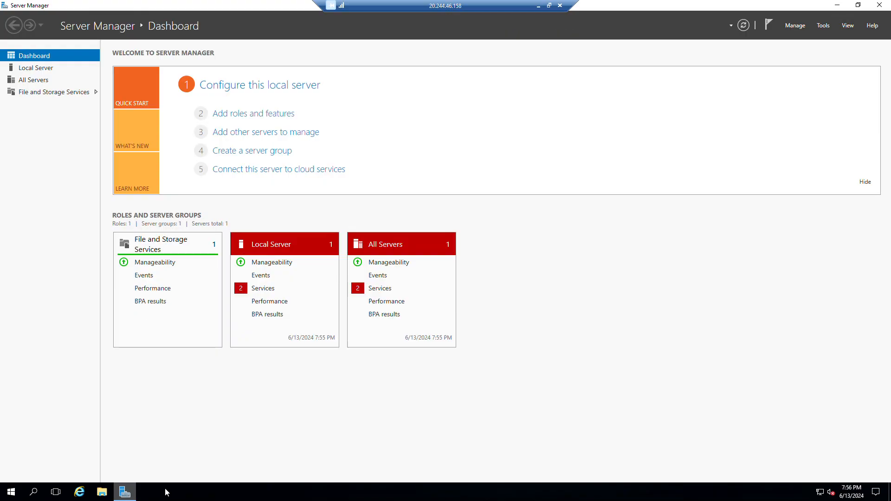
pyautogui.click(227, 116)
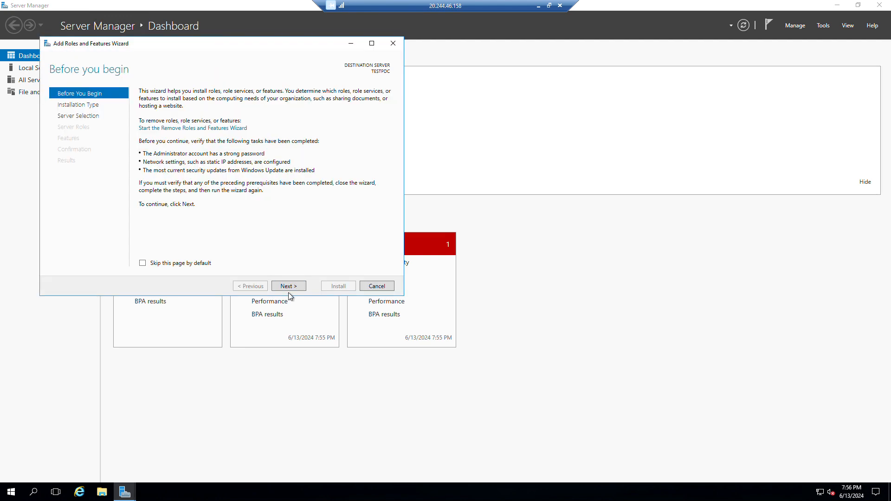
pyautogui.click(284, 286)
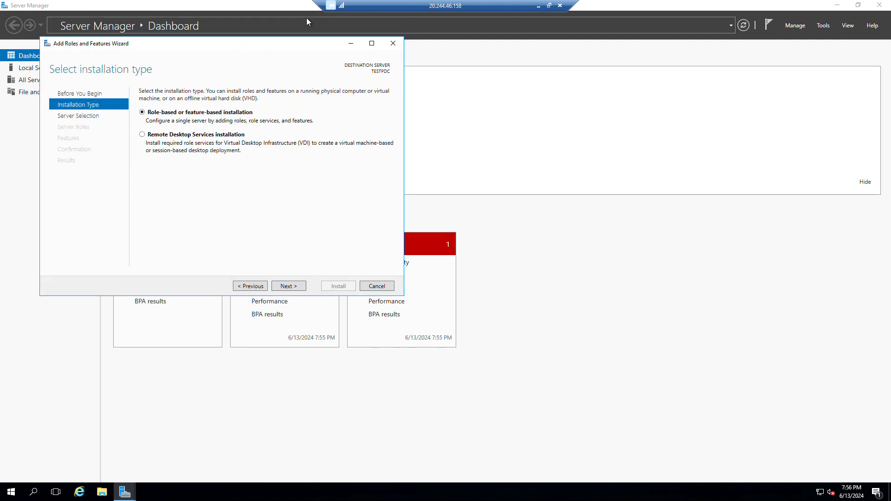
pyautogui.moveTo(281, 44); pyautogui.dragTo(483, 90)
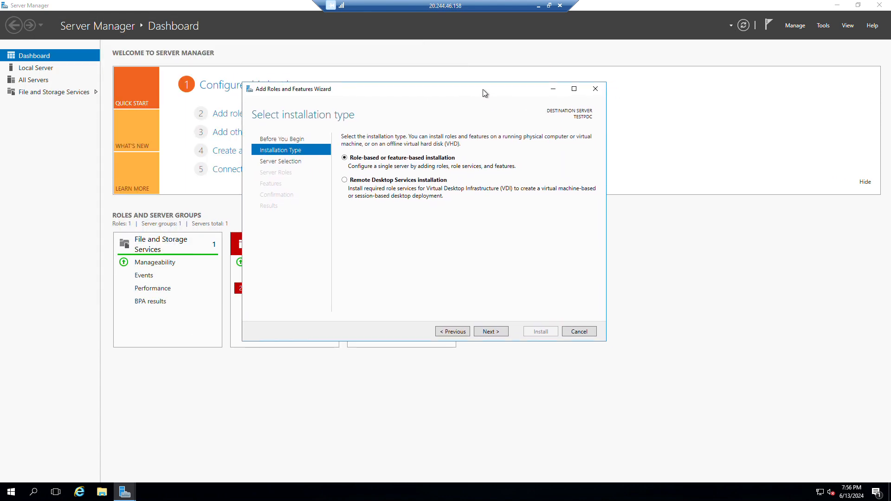
# Step: Keep Role-based installation and select TESTPDC as the destination server
pyautogui.click(492, 331)
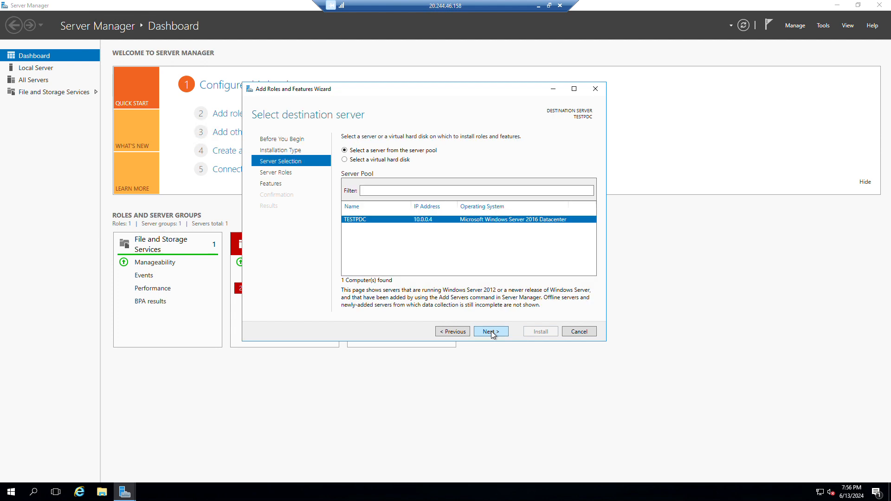
pyautogui.click(451, 333)
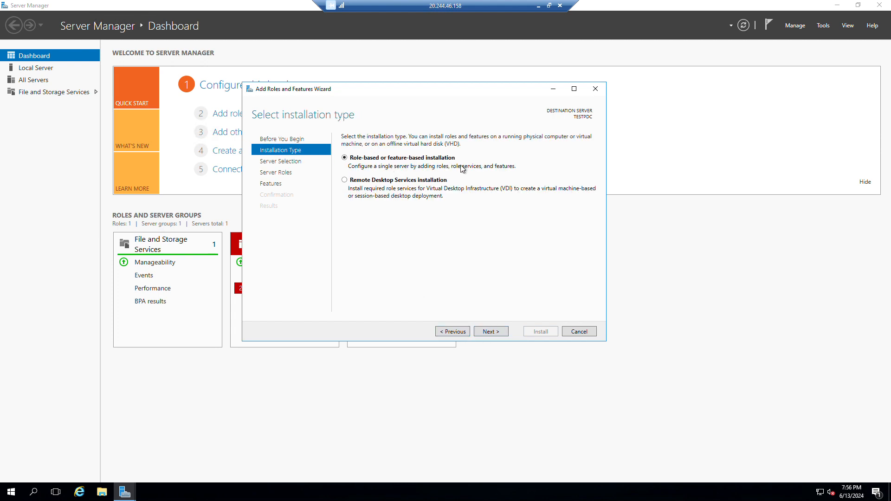
pyautogui.click(495, 332)
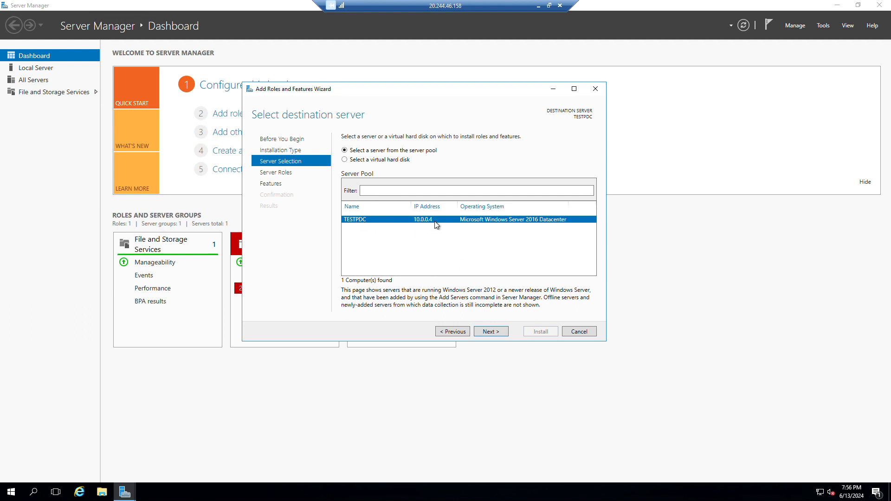
pyautogui.click(490, 332)
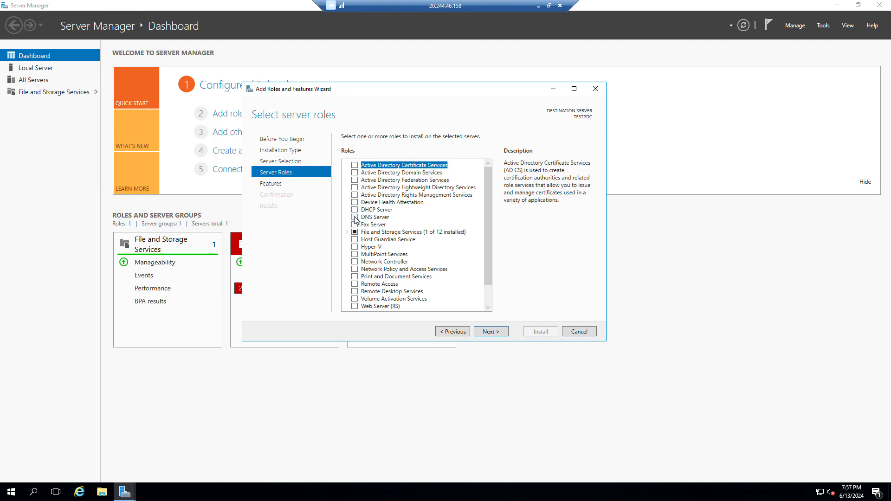
# Step: Check DNS Server and Active Directory Domain Services, adding their required features despite the static-IP warning
pyautogui.click(355, 217)
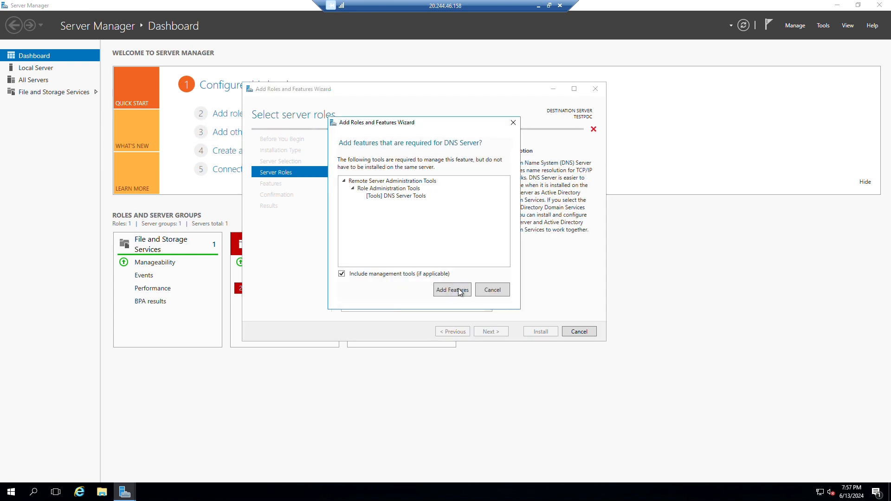
pyautogui.click(458, 289)
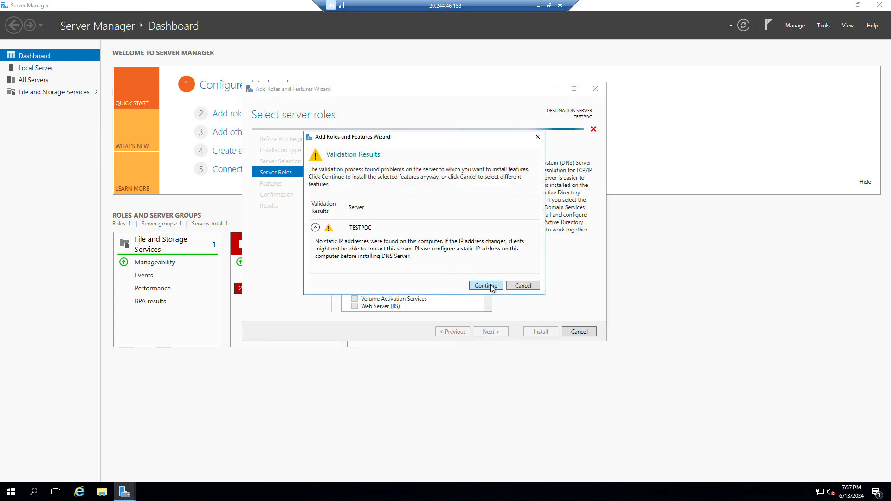
pyautogui.click(486, 285)
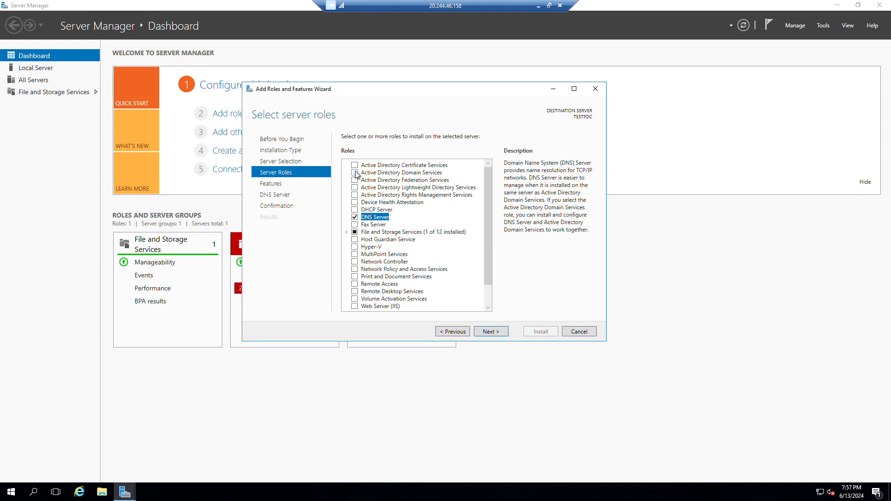
pyautogui.click(355, 173)
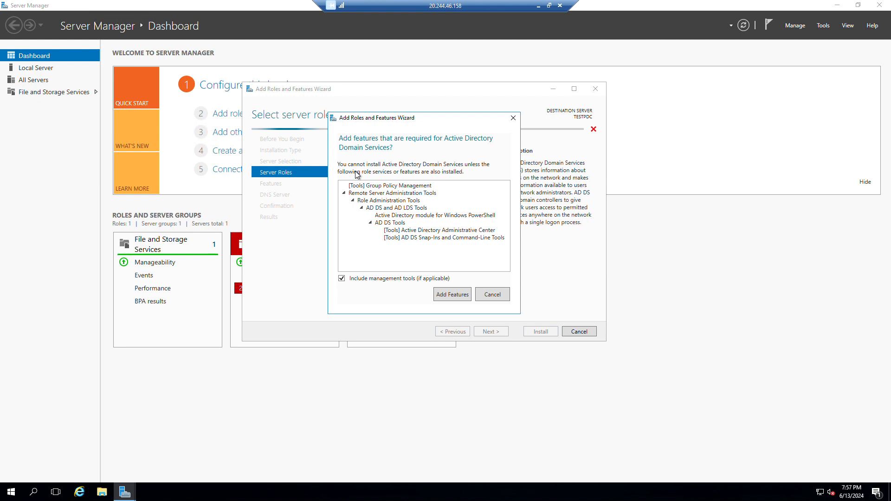
pyautogui.click(454, 297)
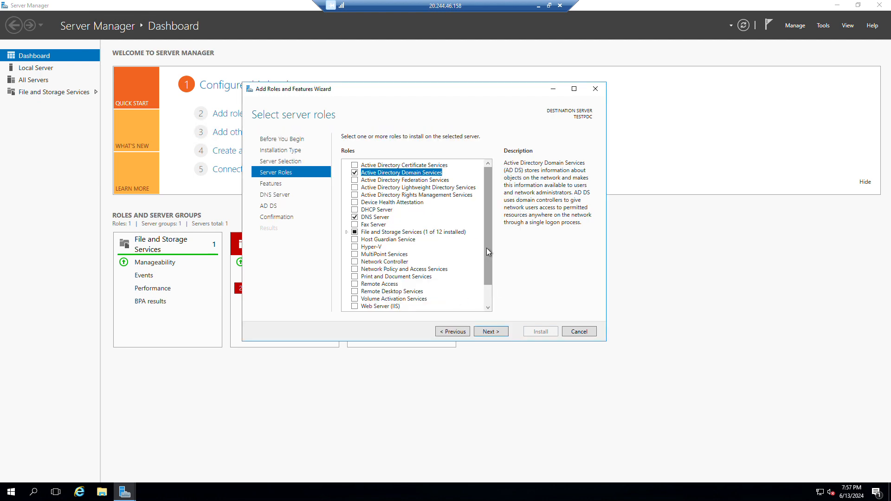
pyautogui.moveTo(486, 248); pyautogui.dragTo(500, 207)
pyautogui.moveTo(491, 275); pyautogui.dragTo(499, 253)
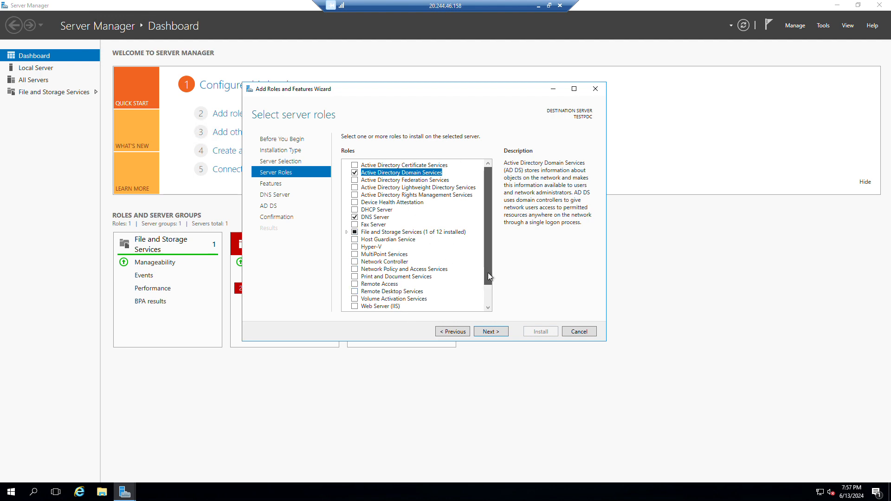
pyautogui.moveTo(489, 272); pyautogui.dragTo(511, 246)
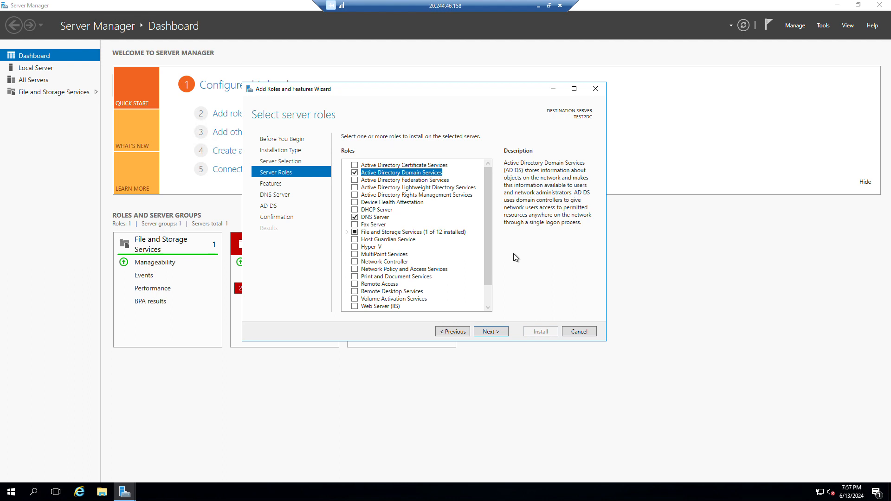
# Step: Advance past the Features and DNS Server pages to the installation confirmation
pyautogui.click(494, 334)
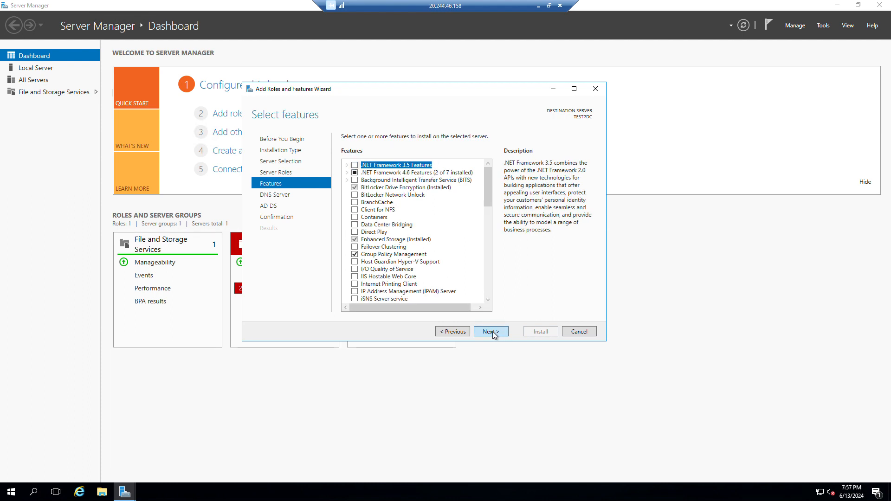
pyautogui.click(494, 334)
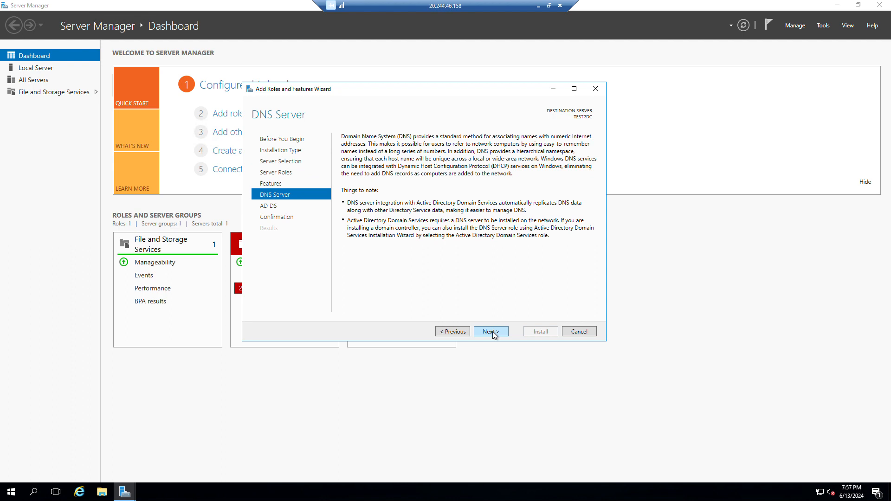
pyautogui.click(494, 335)
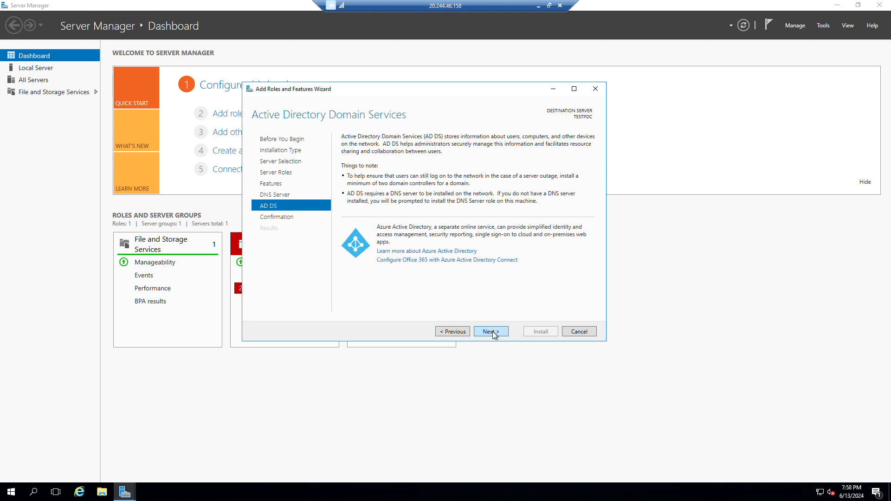
pyautogui.click(494, 334)
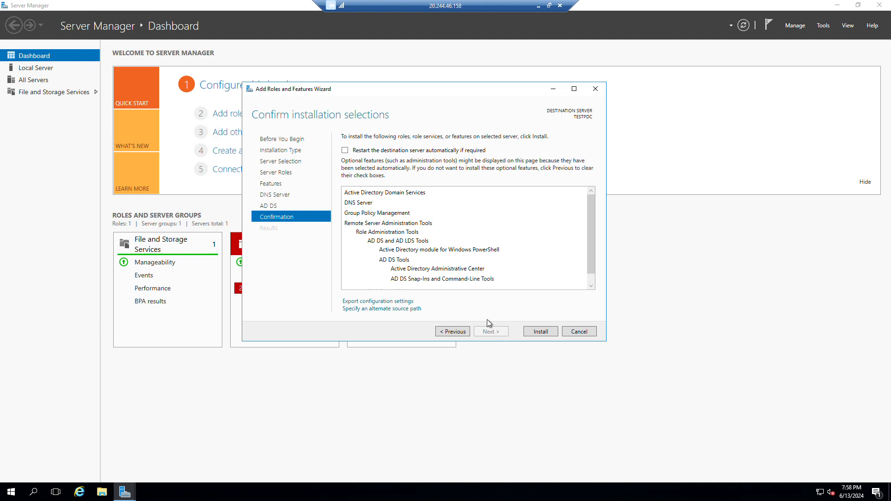
# Step: Allow automatic restarts, install AD DS and DNS, and close the wizard when finished
pyautogui.click(345, 150)
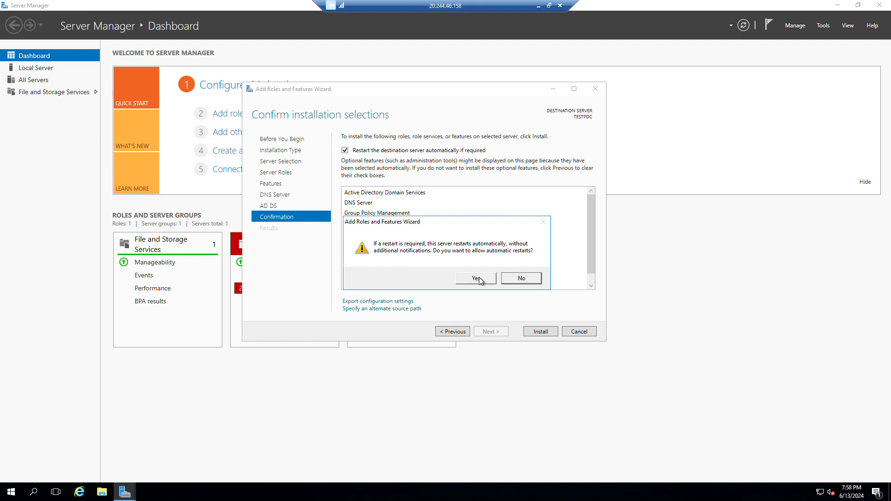
pyautogui.click(480, 279)
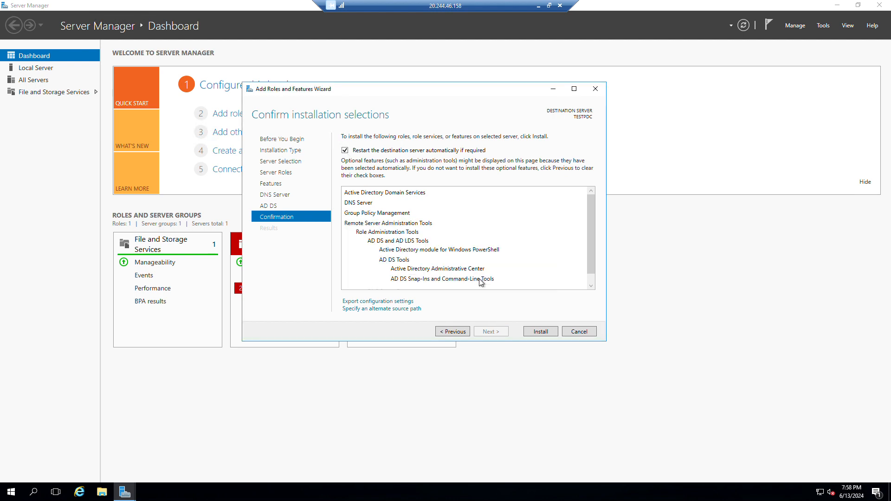
pyautogui.click(543, 331)
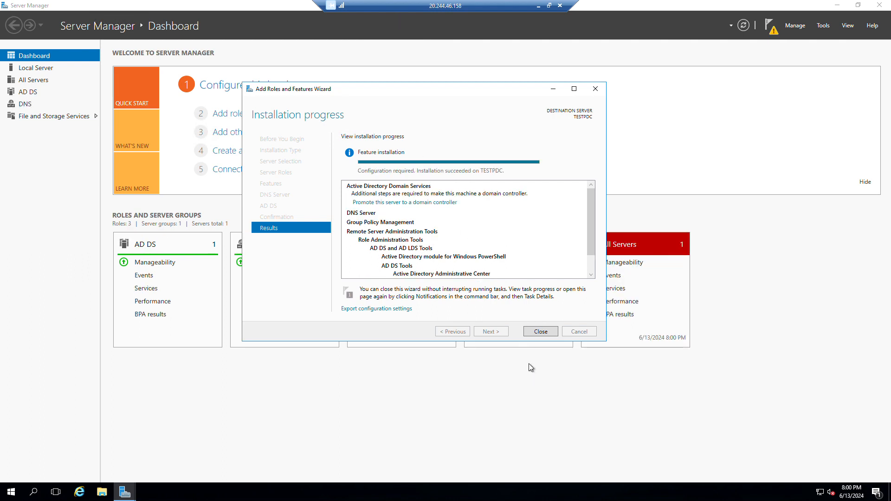
pyautogui.click(540, 332)
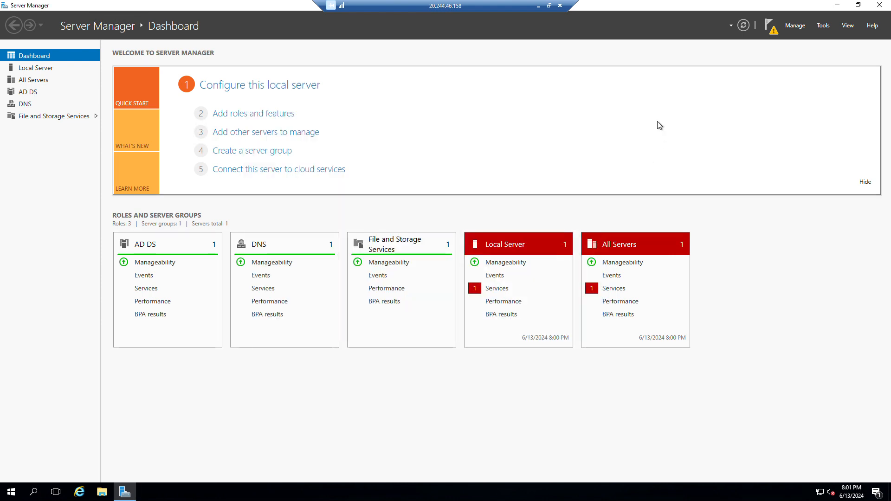
# Step: Restart TESTPDC from Start > Power, keeping the reason Other (Unplanned)
pyautogui.click(772, 29)
pyautogui.click(776, 34)
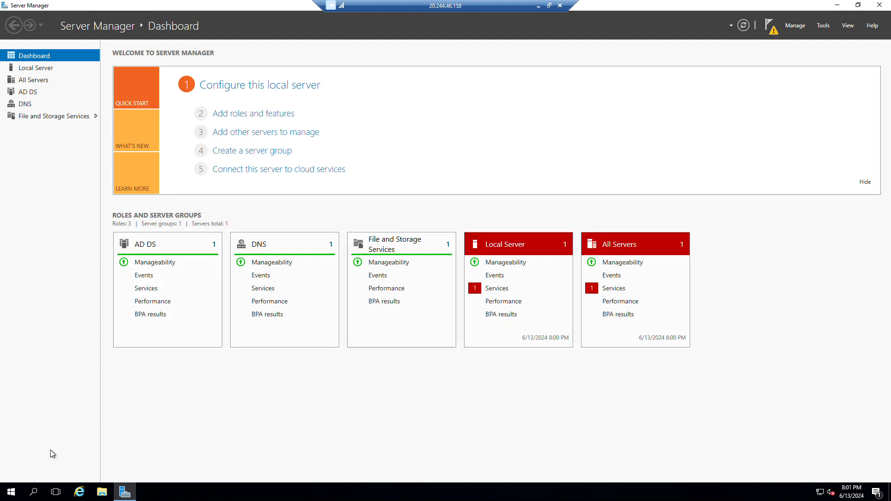
pyautogui.click(16, 493)
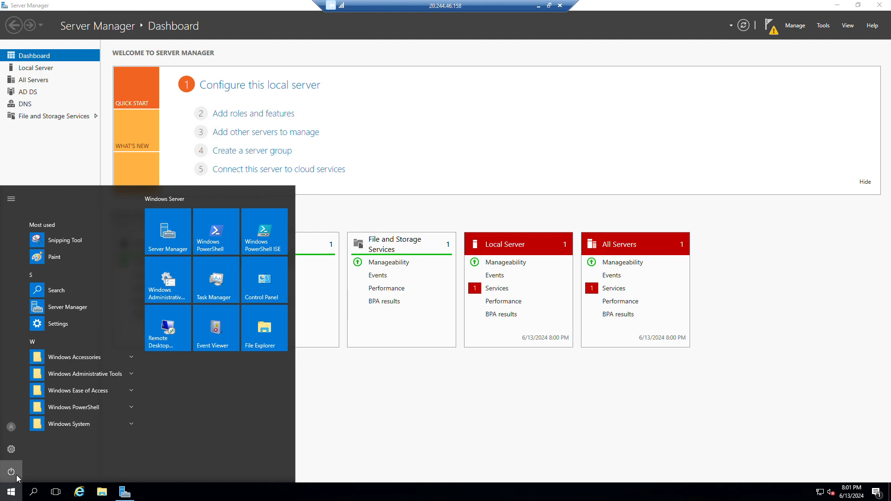
pyautogui.click(14, 474)
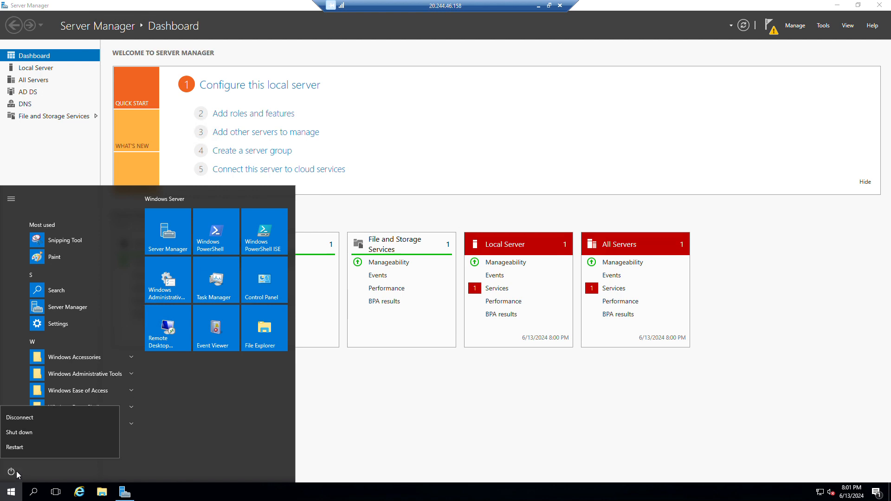
pyautogui.click(29, 447)
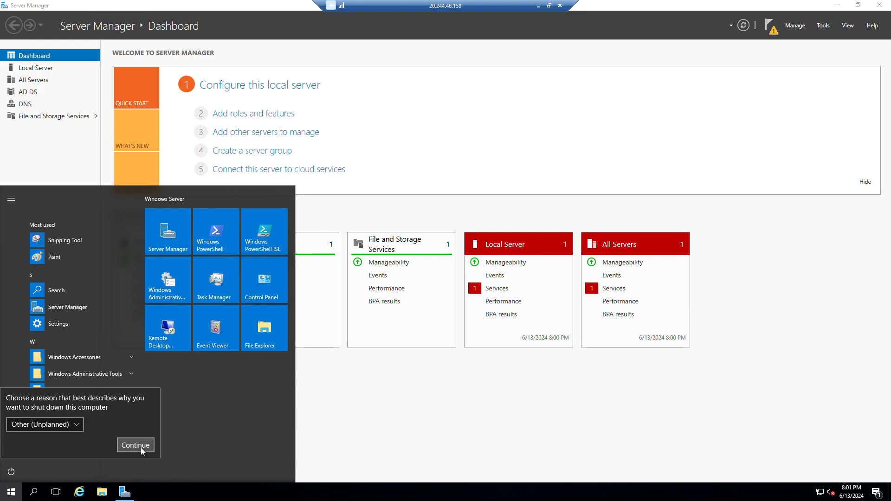
pyautogui.click(136, 446)
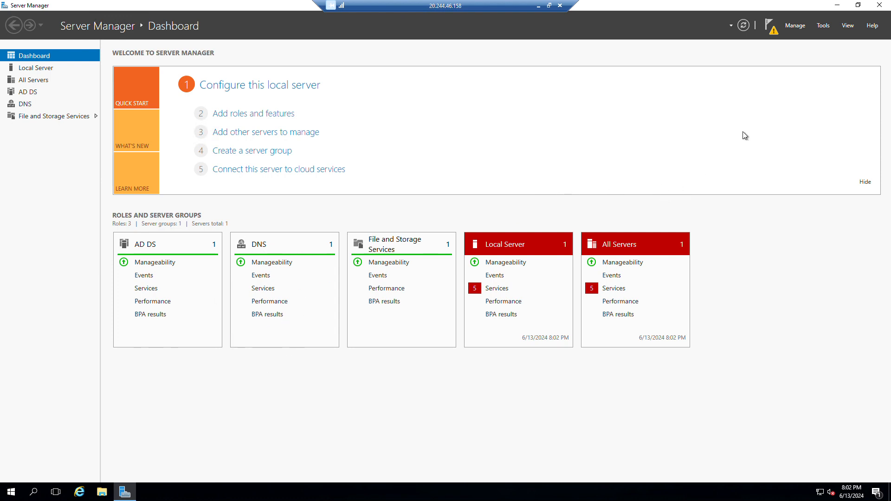
# Step: From the notifications flag, choose 'Promote this server to a domain controller'
pyautogui.click(771, 27)
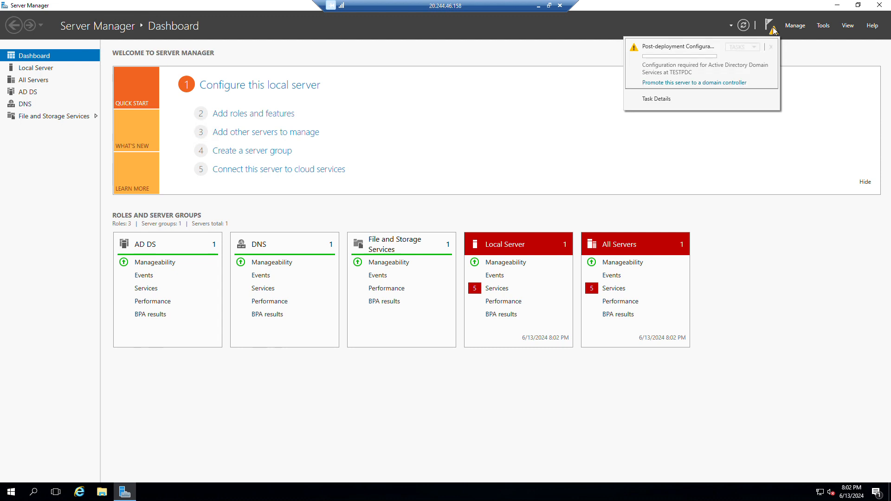
pyautogui.click(693, 84)
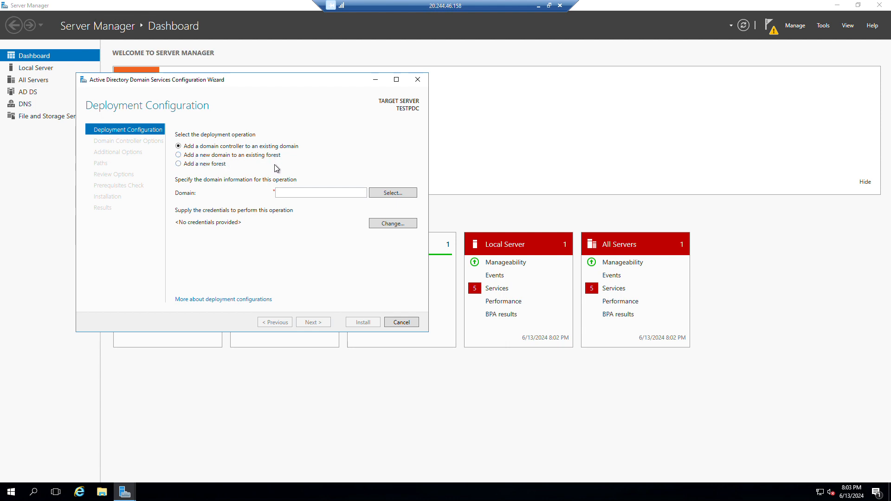
# Step: Choose Add a new forest with root domain name test.local and continue
pyautogui.click(179, 166)
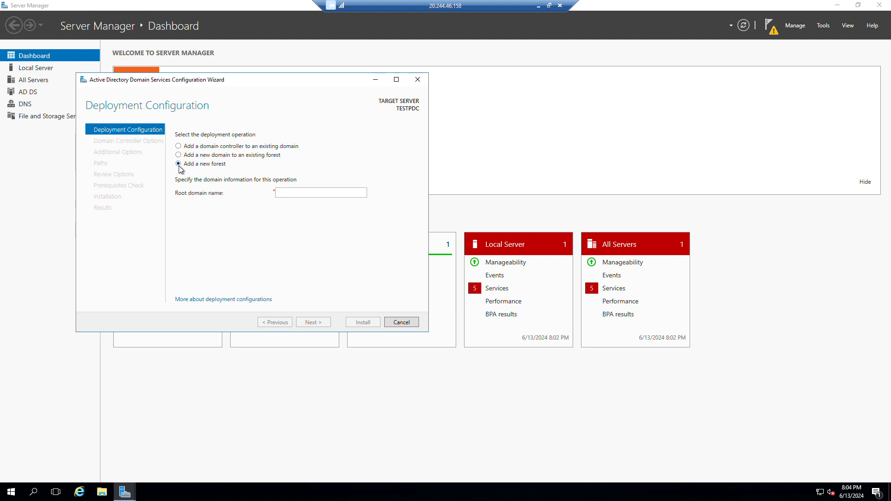
pyautogui.click(311, 193)
pyautogui.write('te')
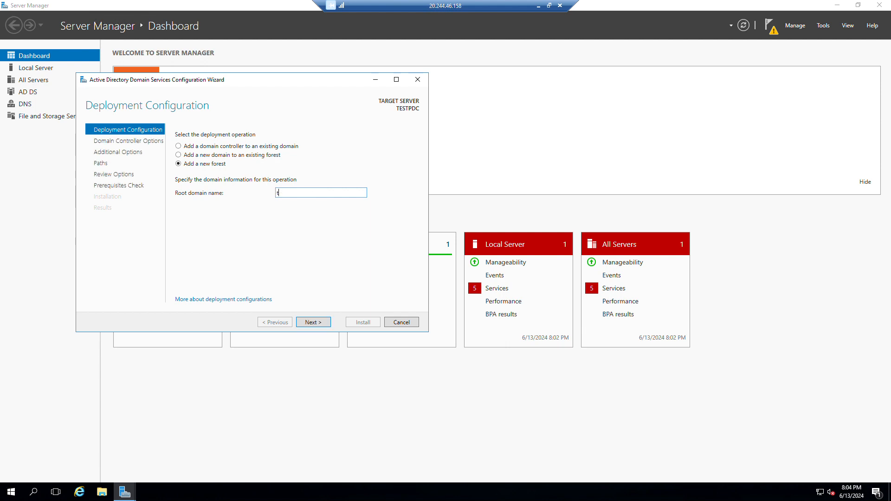
pyautogui.press('BackSpace')
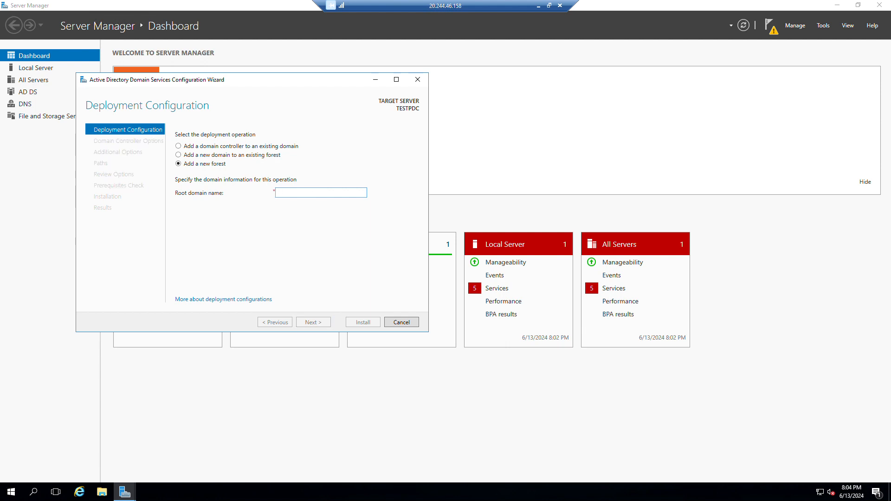
pyautogui.write('test')
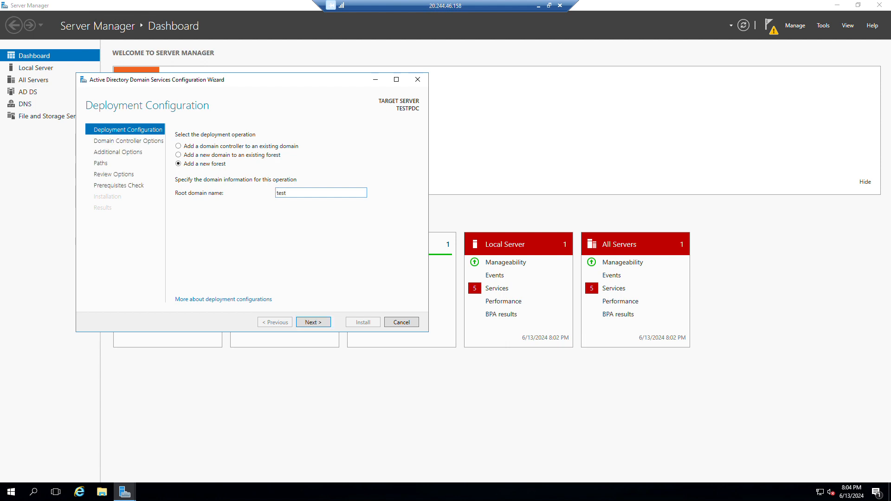
pyautogui.write('.local')
pyautogui.click(312, 322)
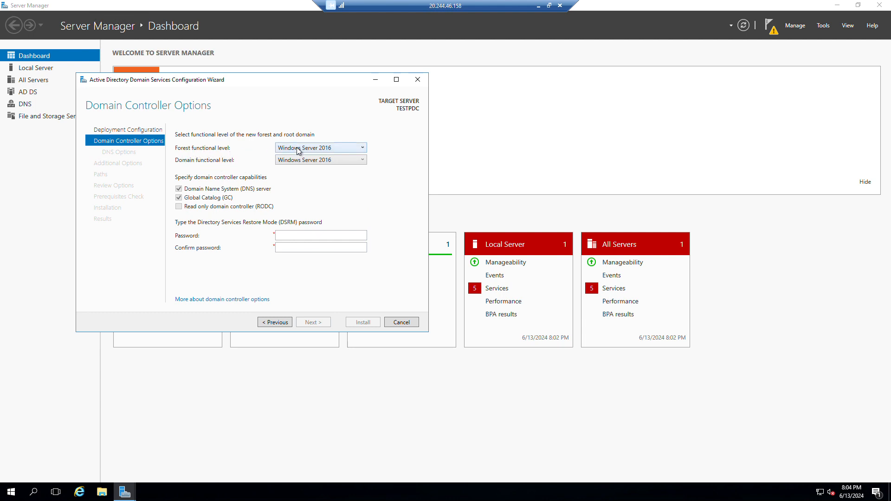
# Step: Keep the forest functional level at Windows Server 2016, with DNS and Global Catalog enabled
pyautogui.click(350, 148)
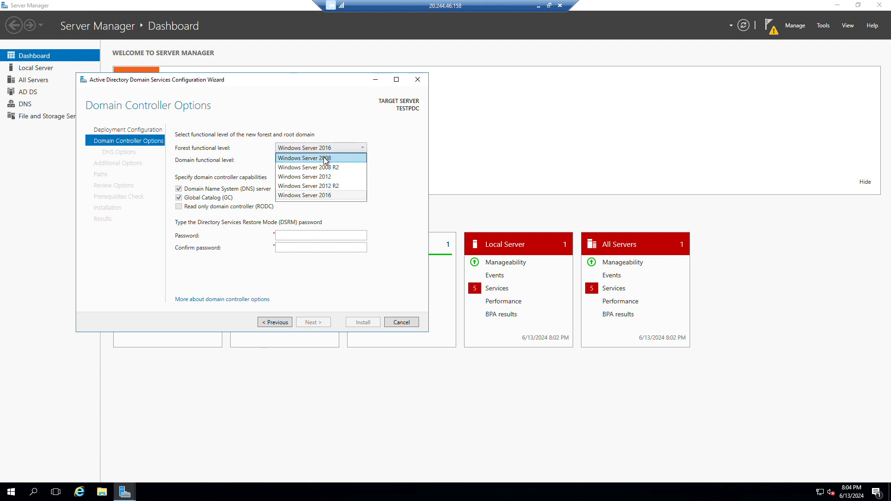
pyautogui.click(335, 195)
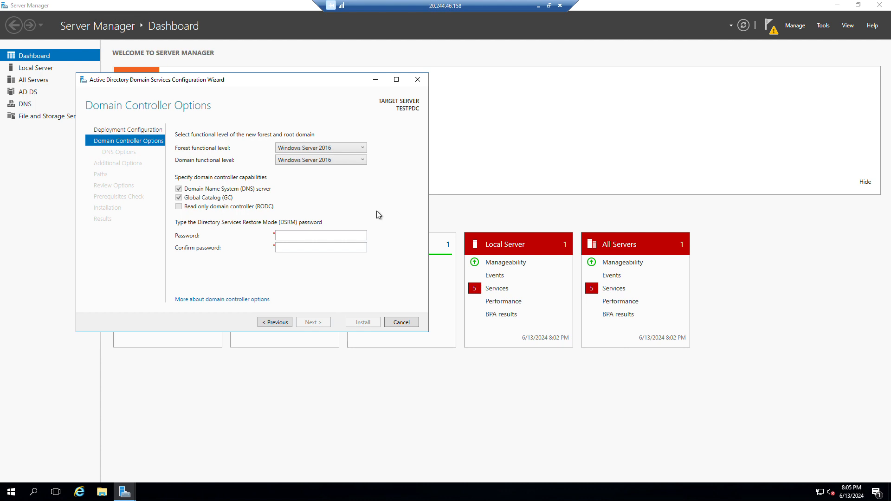
pyautogui.click(359, 148)
pyautogui.click(358, 148)
pyautogui.click(358, 148)
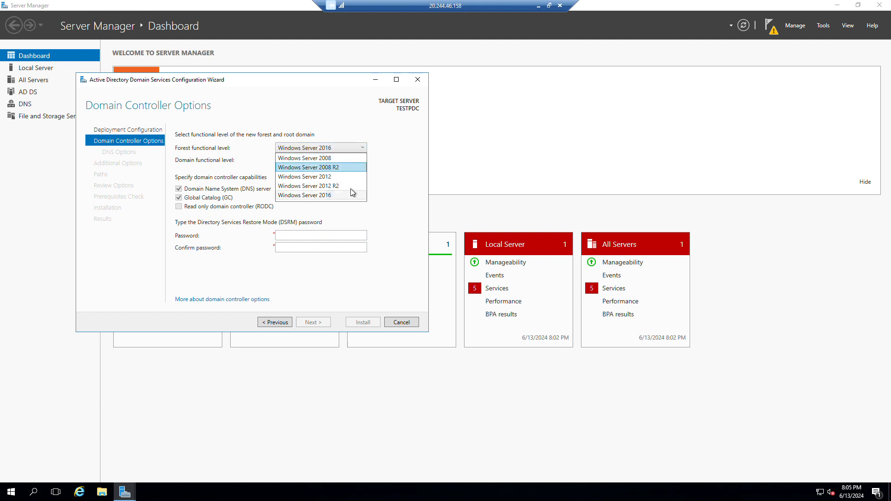
pyautogui.click(348, 148)
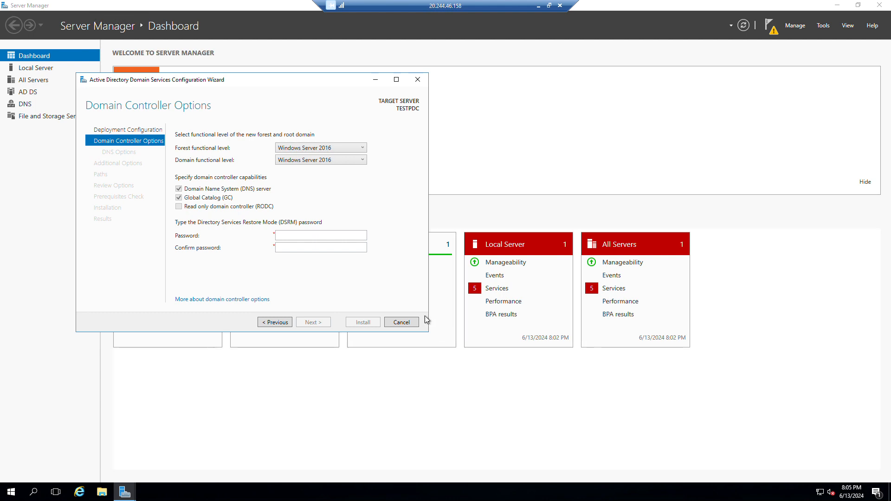
# Step: Enter and confirm the Directory Services Restore Mode password, retyping both fields to match
pyautogui.click(331, 238)
pyautogui.write('************')
pyautogui.press('Tab')
pyautogui.write('***')
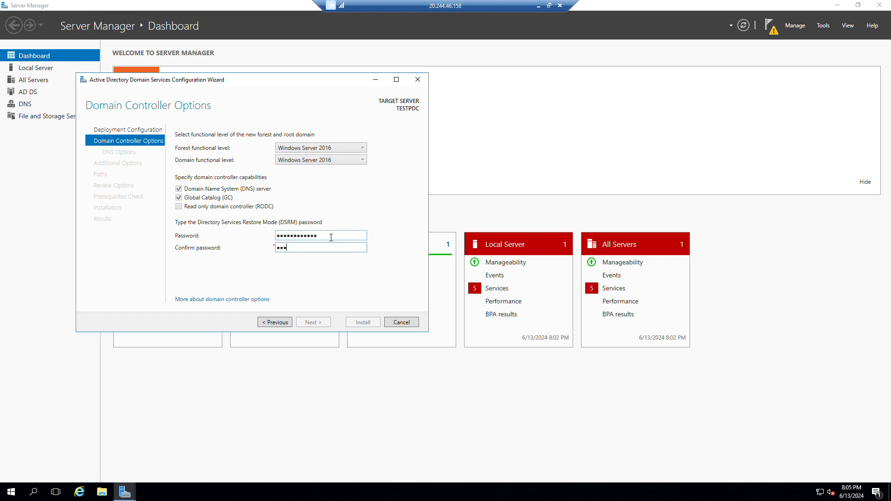
pyautogui.write('*******')
pyautogui.write('***')
pyautogui.moveTo(331, 238); pyautogui.dragTo(238, 238)
pyautogui.write('************')
pyautogui.press('Tab')
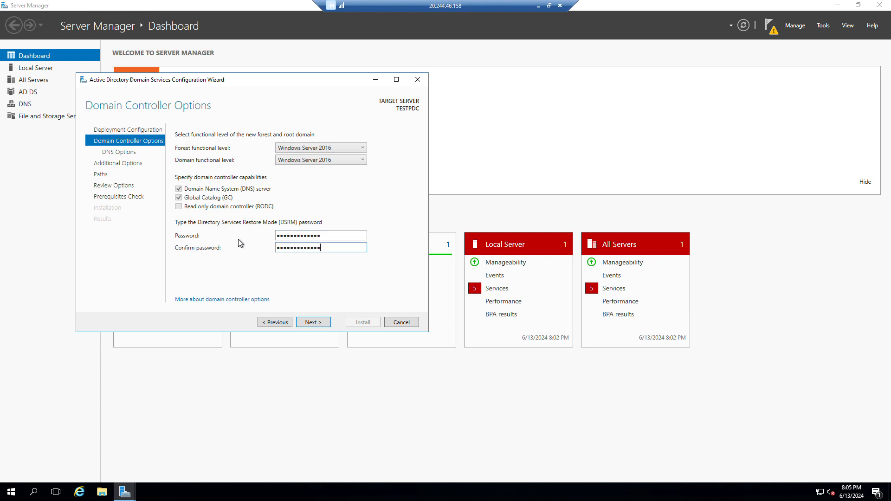
pyautogui.hotkey('ctrl', 'a')
pyautogui.write('•••')
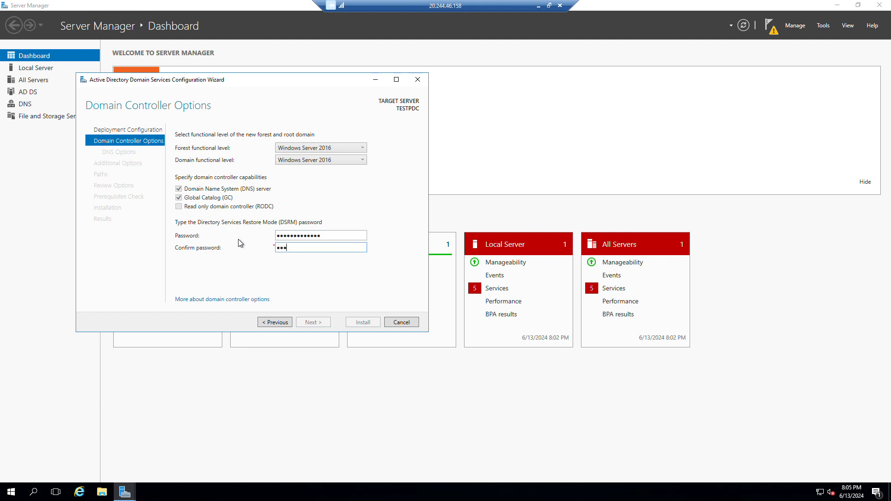
pyautogui.write('••••••••••')
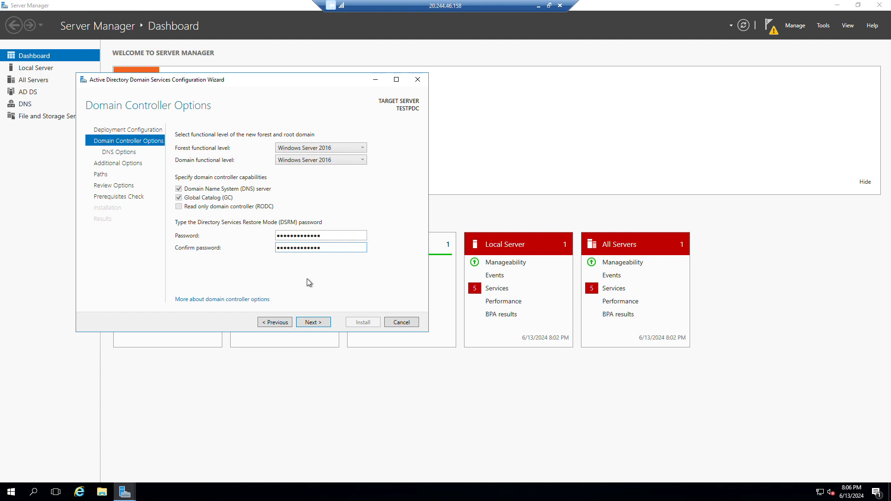
pyautogui.click(316, 320)
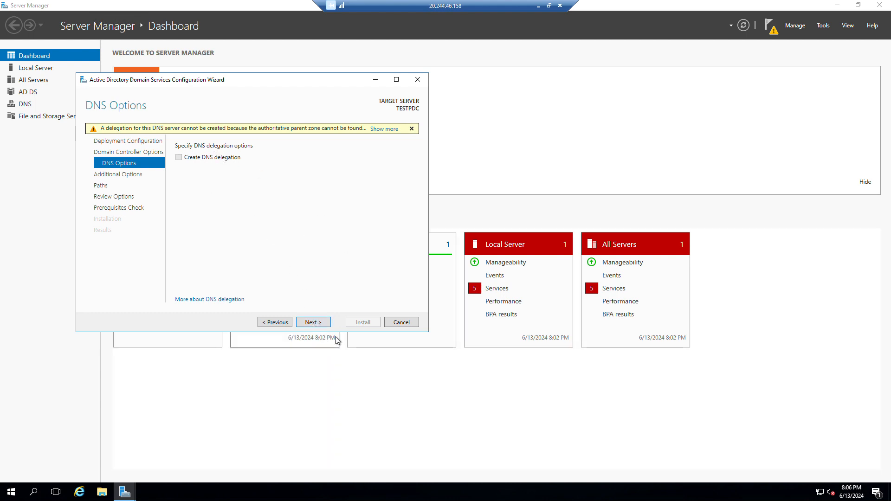
# Step: Accept no DNS delegation, NetBIOS name TEST and the default database, log and SYSVOL paths
pyautogui.click(310, 324)
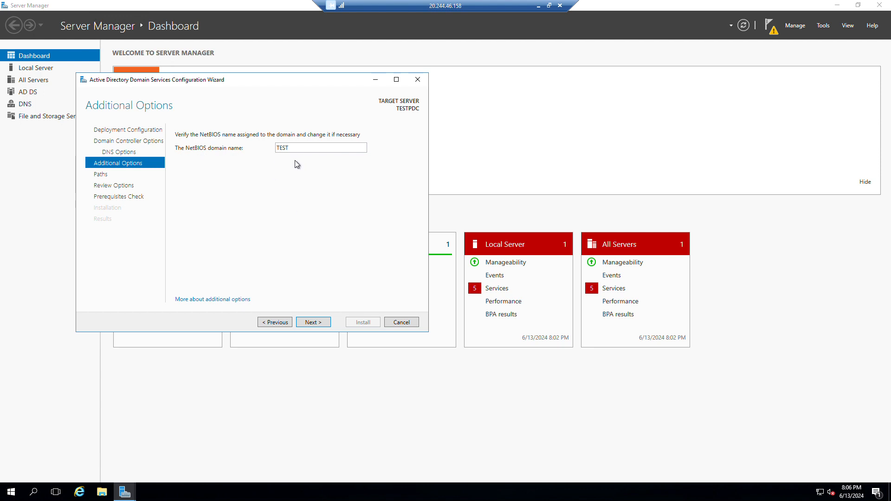
pyautogui.click(315, 324)
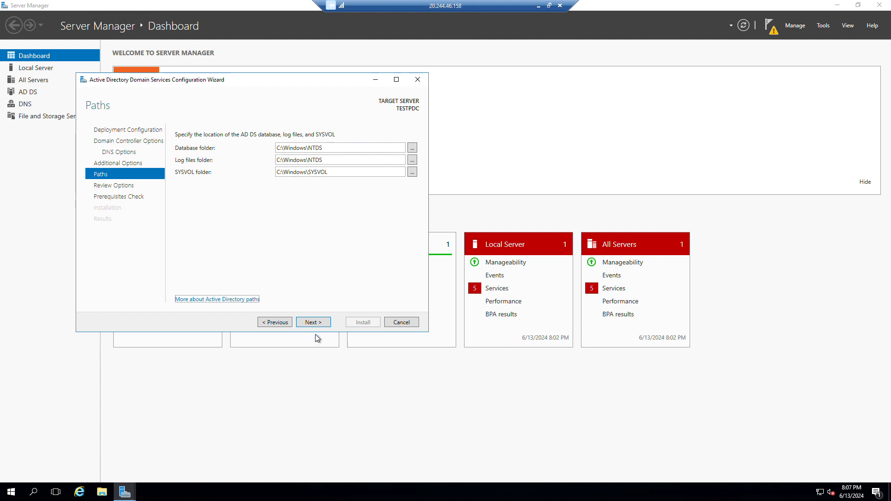
pyautogui.click(316, 322)
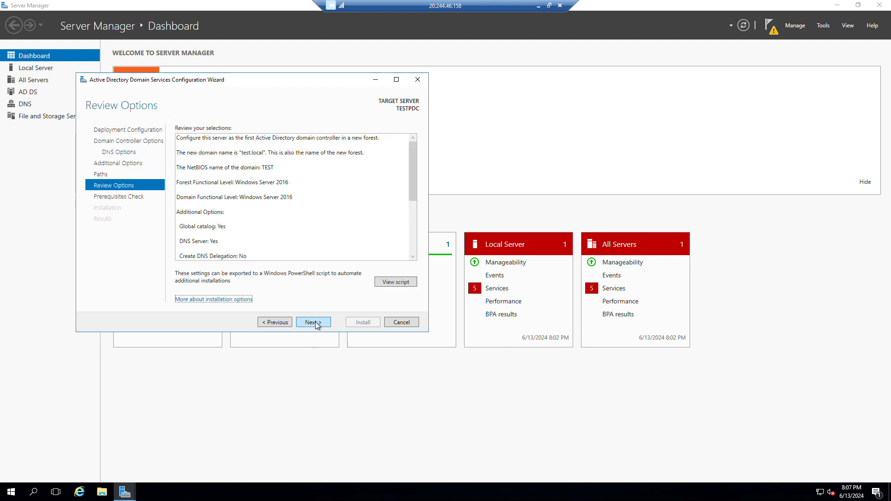
# Step: Pass the prerequisites check and install, promoting TESTPDC to a test.local domain controller
pyautogui.click(316, 322)
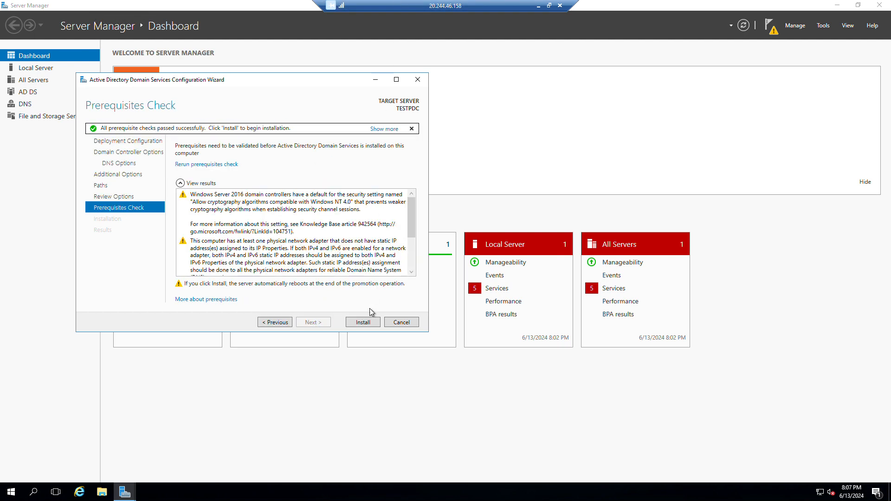
pyautogui.click(364, 322)
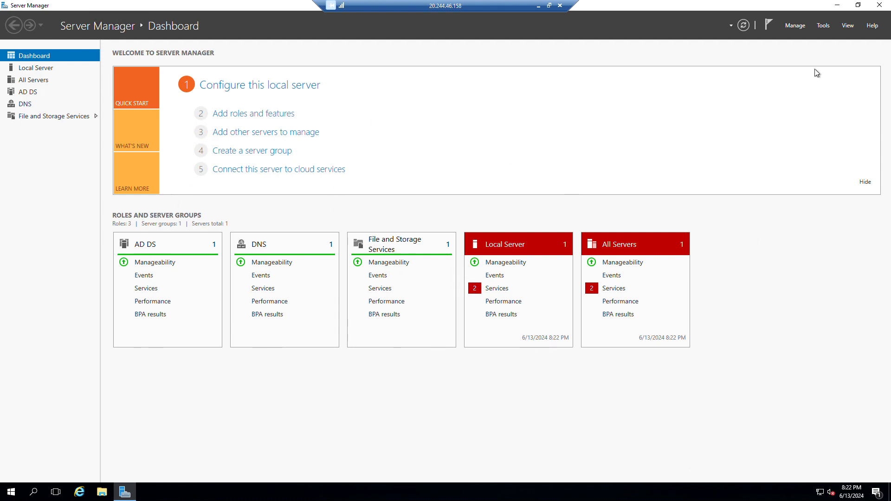
# Step: Launch Active Directory Users and Computers from Server Manager's Tools menu
pyautogui.click(824, 26)
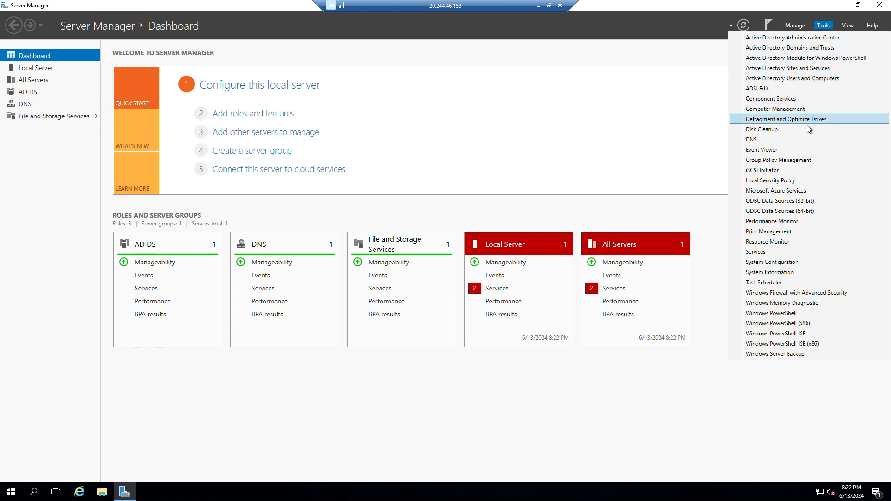
pyautogui.click(810, 78)
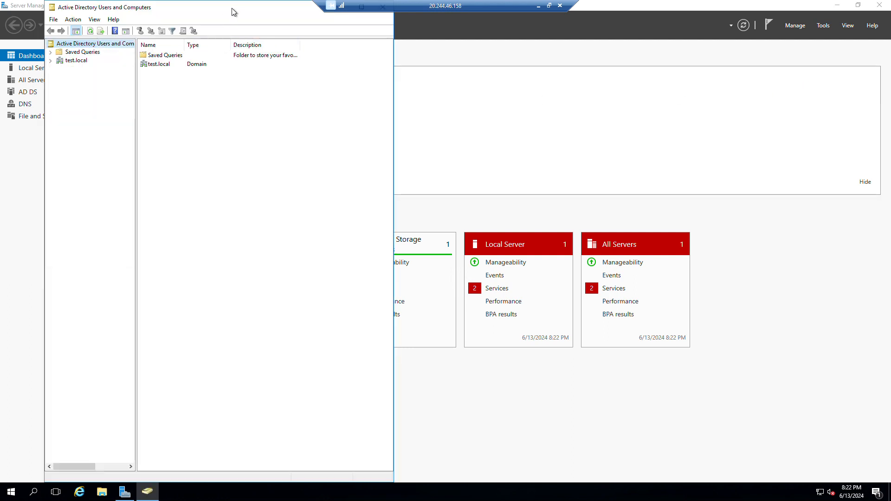
# Step: Maximize the directory window, widen the tree pane, and show the test.local domain contents
pyautogui.doubleClick(232, 8)
pyautogui.click(361, 48)
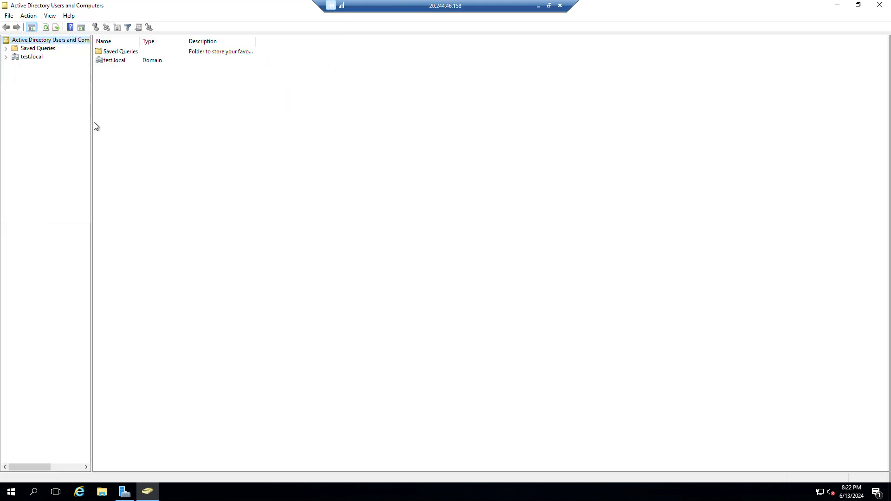
pyautogui.moveTo(91, 121); pyautogui.dragTo(177, 141)
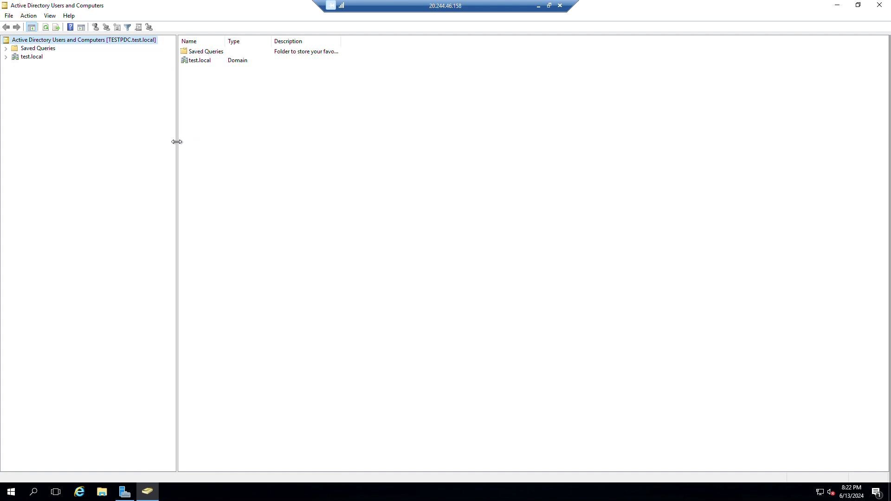
pyautogui.click(5, 57)
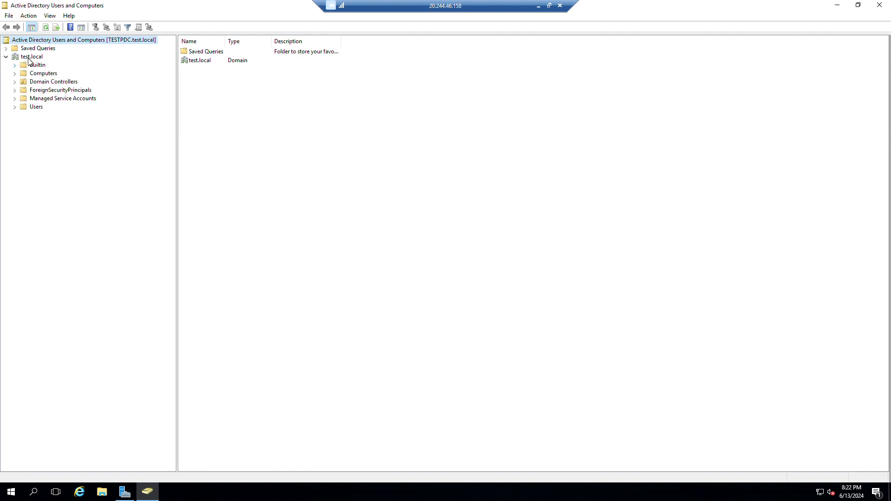
pyautogui.click(33, 58)
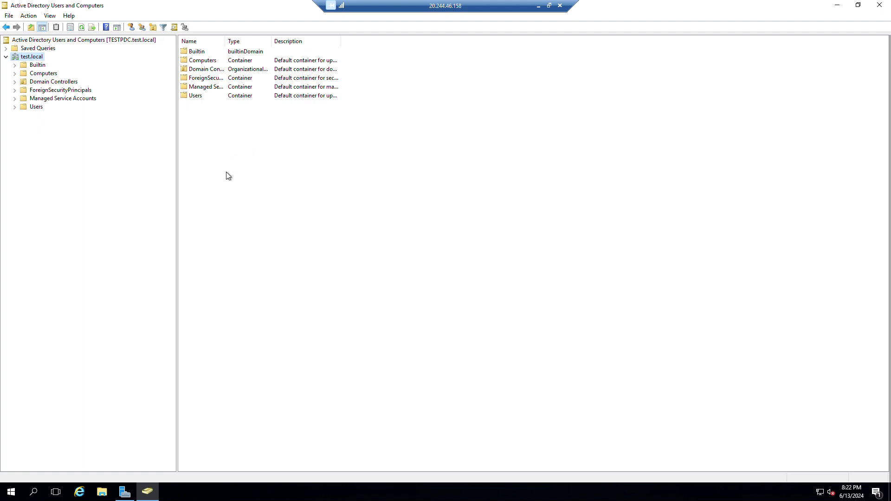
# Step: Start a new user object in test.local via New > User
pyautogui.rightClick(215, 144)
pyautogui.moveTo(289, 215)
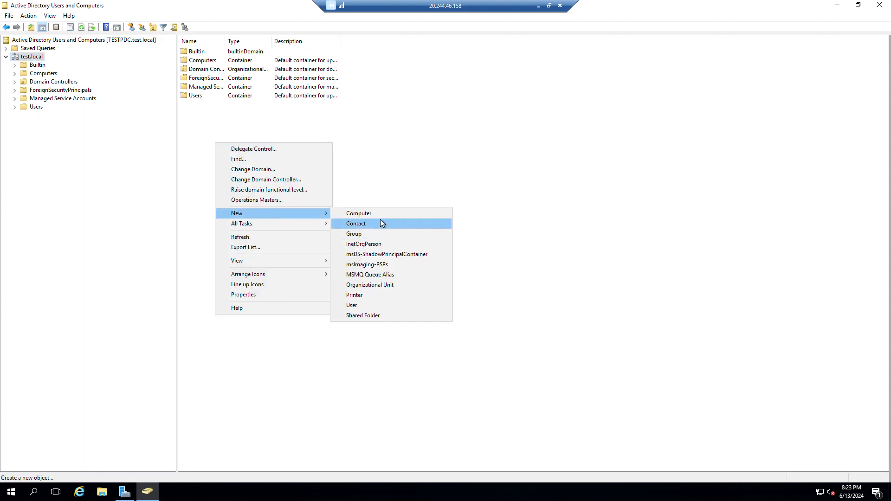
pyautogui.click(390, 305)
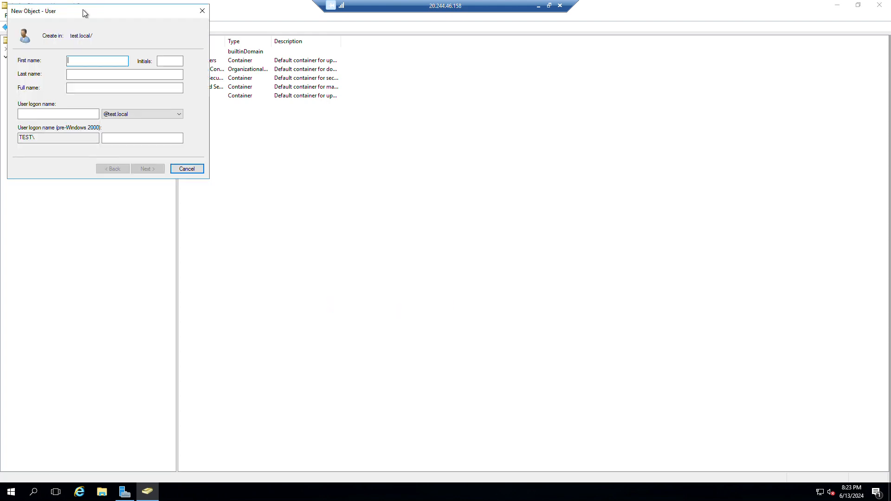
pyautogui.moveTo(84, 14); pyautogui.dragTo(440, 155)
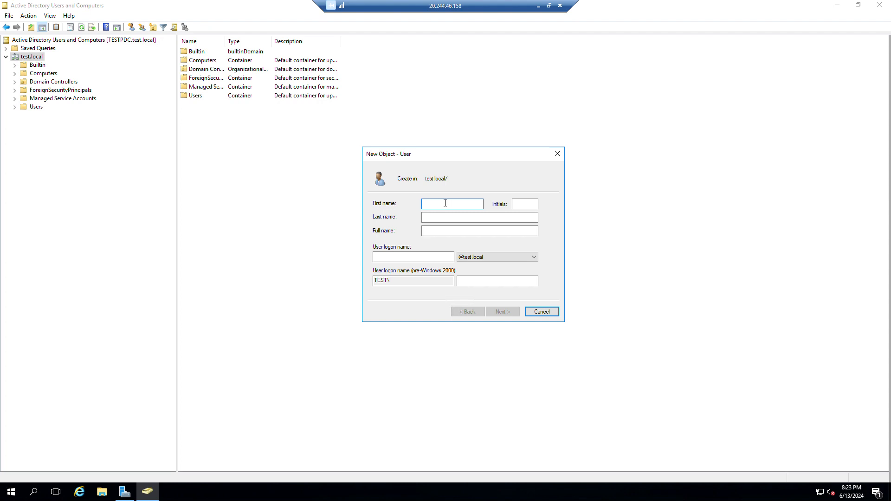
pyautogui.press('Tab')
pyautogui.press('Tab')
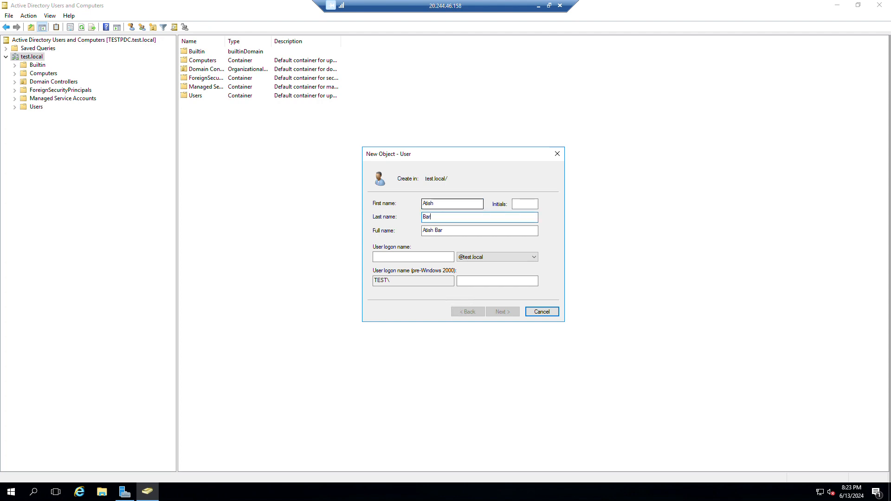
pyautogui.press('Tab')
pyautogui.press('Tab')
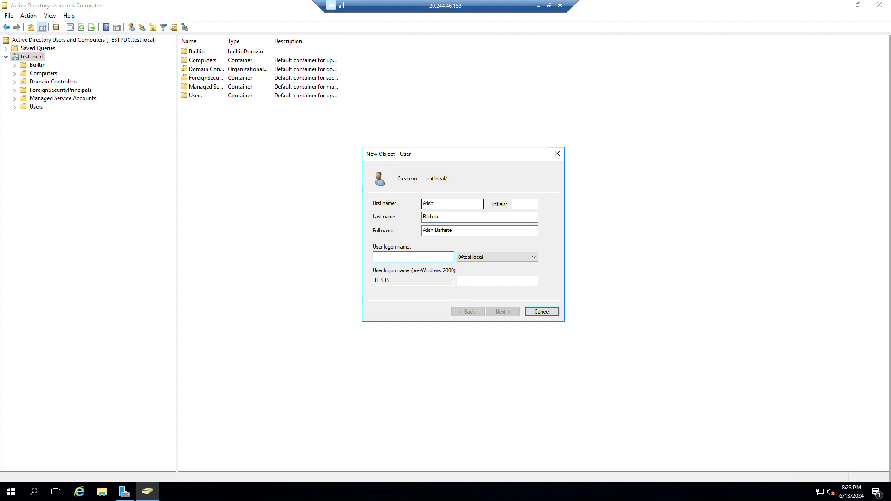
pyautogui.write('U')
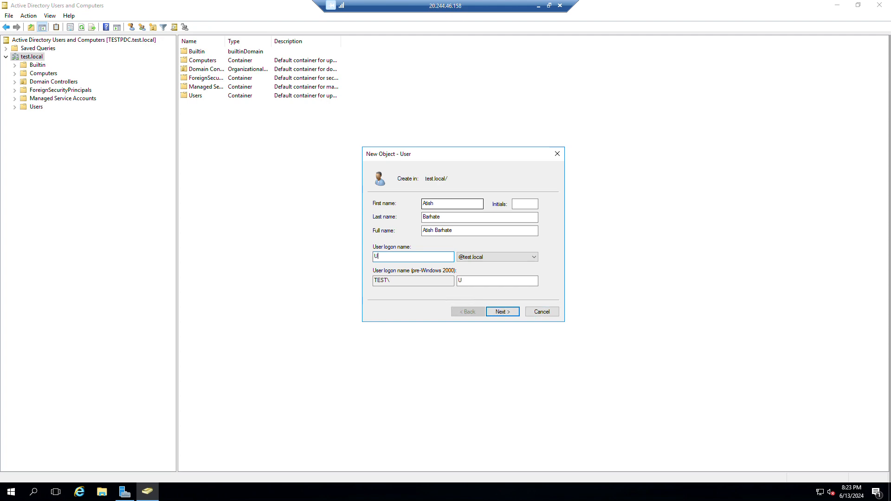
pyautogui.write('id001')
pyautogui.click(503, 314)
pyautogui.click(534, 257)
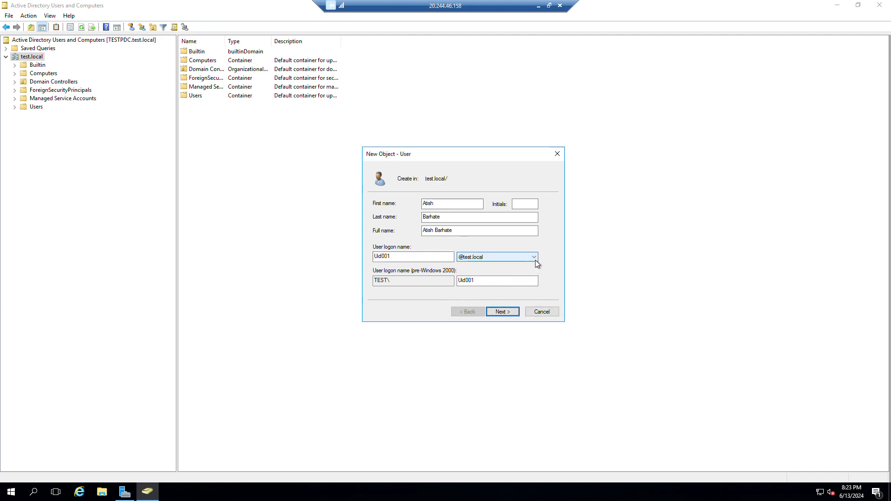
pyautogui.click(492, 267)
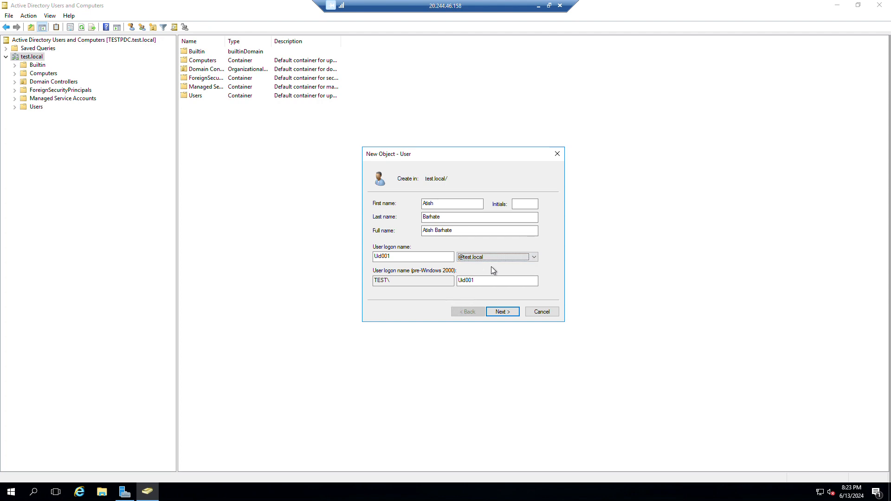
# Step: Set the account password: no change at next logon, user cannot change, never expires
pyautogui.click(501, 315)
pyautogui.click(412, 234)
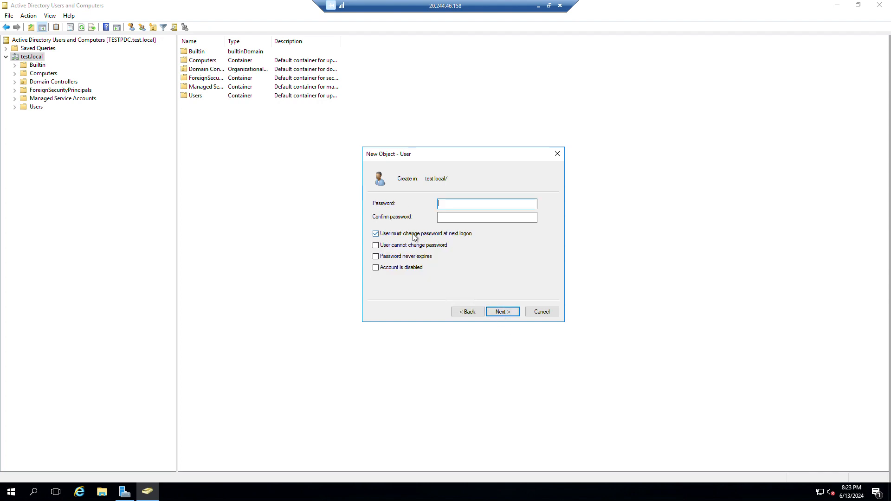
pyautogui.click(416, 246)
pyautogui.click(417, 257)
pyautogui.click(458, 201)
pyautogui.write('**********')
pyautogui.press('Tab')
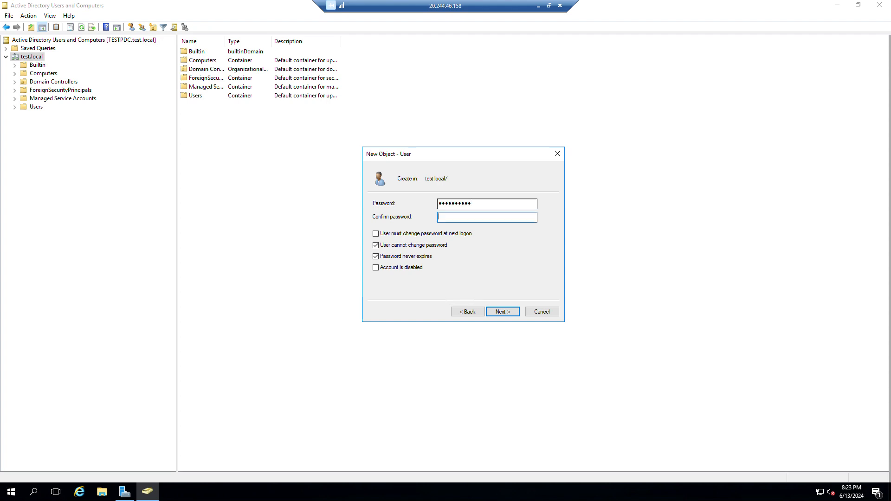
pyautogui.write('**********')
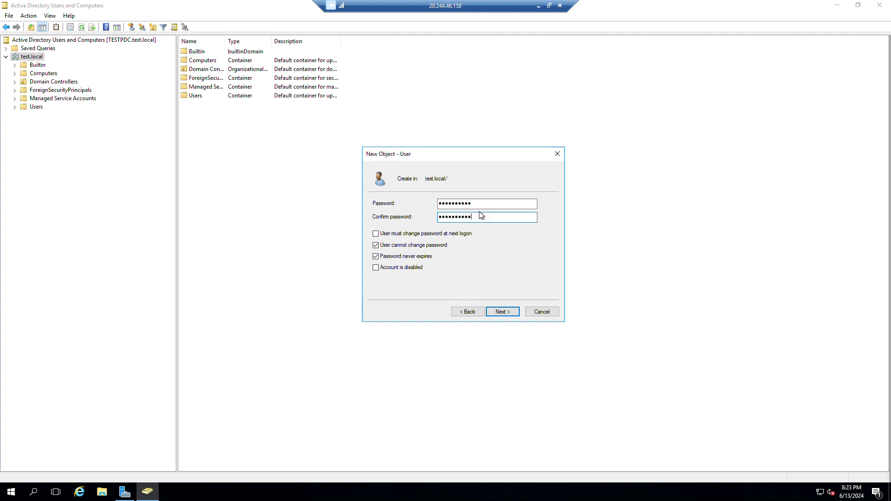
# Step: Finish creating the user account and widen the Name column to read it
pyautogui.click(500, 314)
pyautogui.click(501, 312)
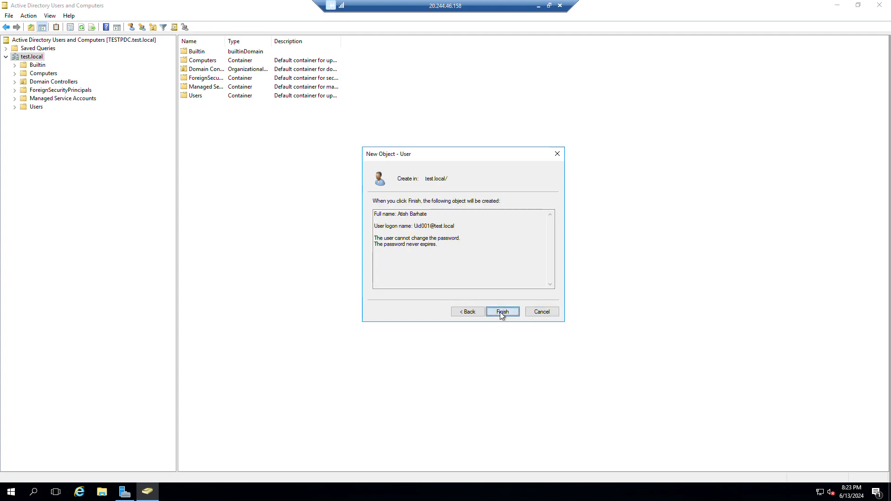
pyautogui.moveTo(226, 42); pyautogui.dragTo(256, 41)
pyautogui.click(234, 118)
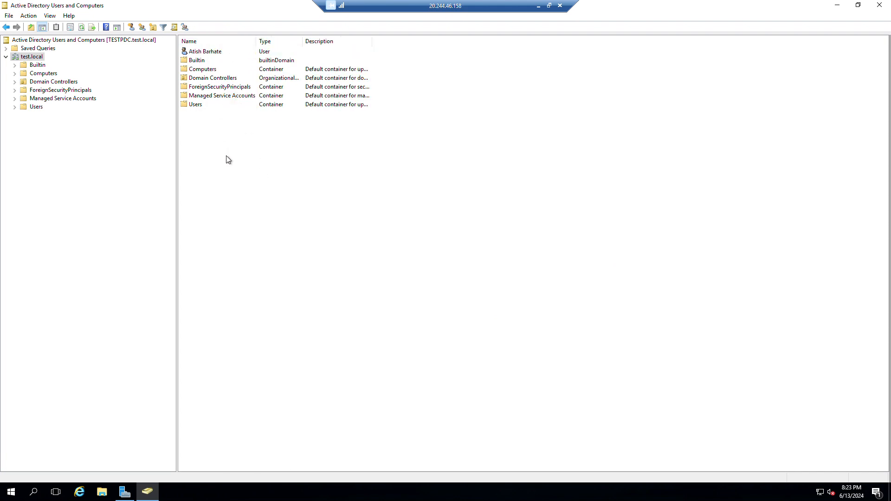
# Step: Create the Sales group with Domain local scope and Security type, then select it
pyautogui.click(142, 26)
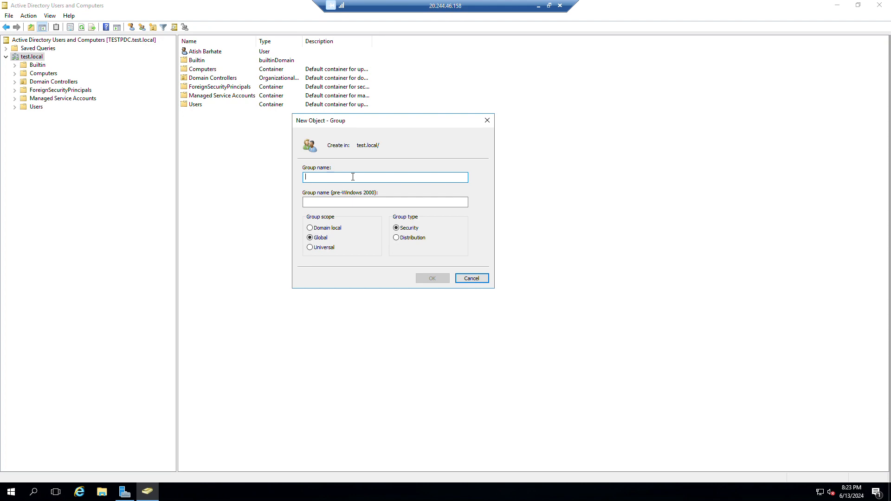
pyautogui.write('Sales')
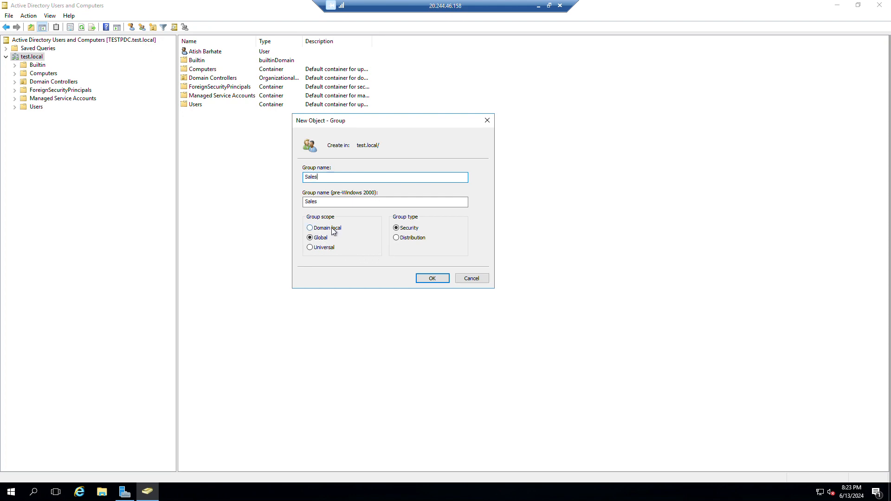
pyautogui.click(332, 227)
pyautogui.click(432, 279)
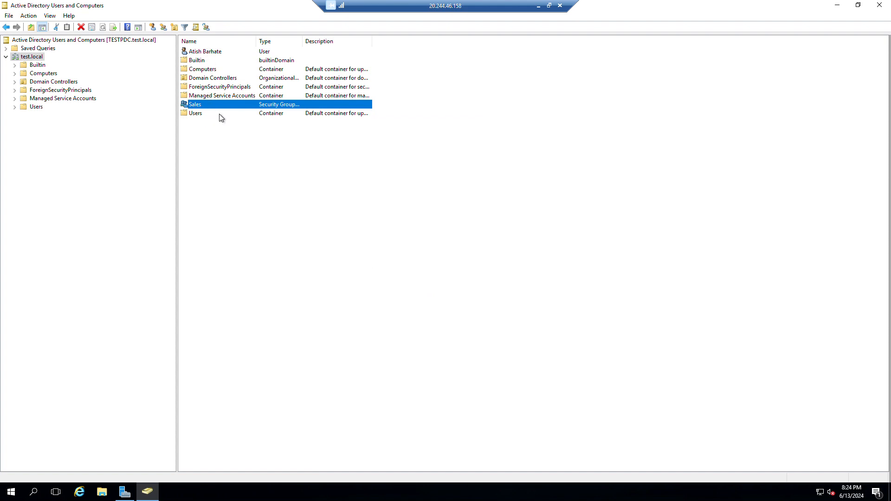
pyautogui.click(213, 52)
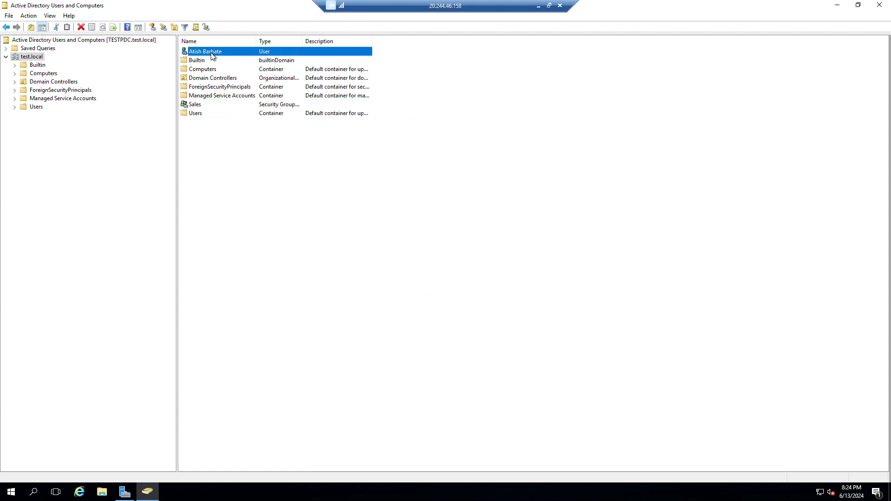
pyautogui.click(205, 106)
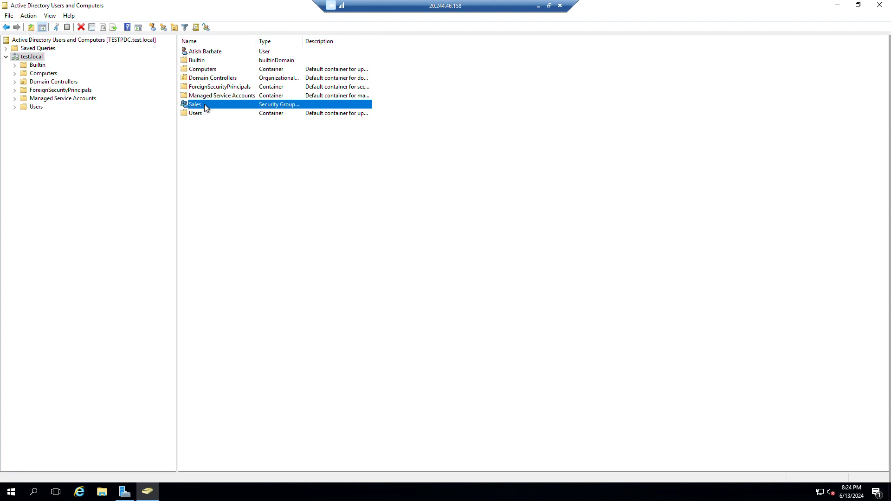
# Step: Add the new user by logon name to the Sales group's members and save
pyautogui.doubleClick(224, 108)
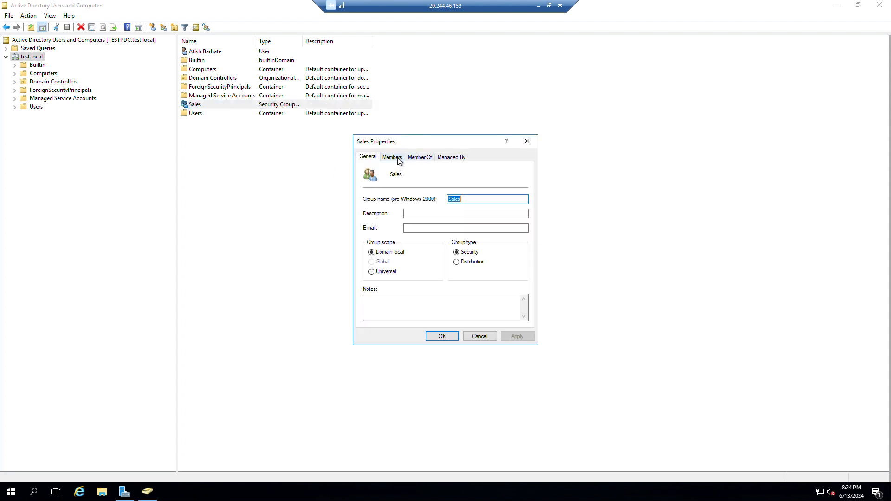
pyautogui.click(392, 157)
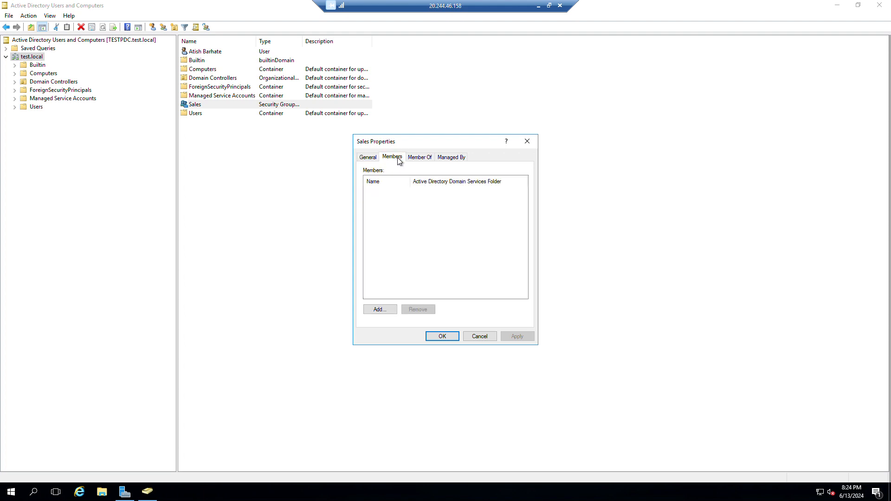
pyautogui.click(379, 310)
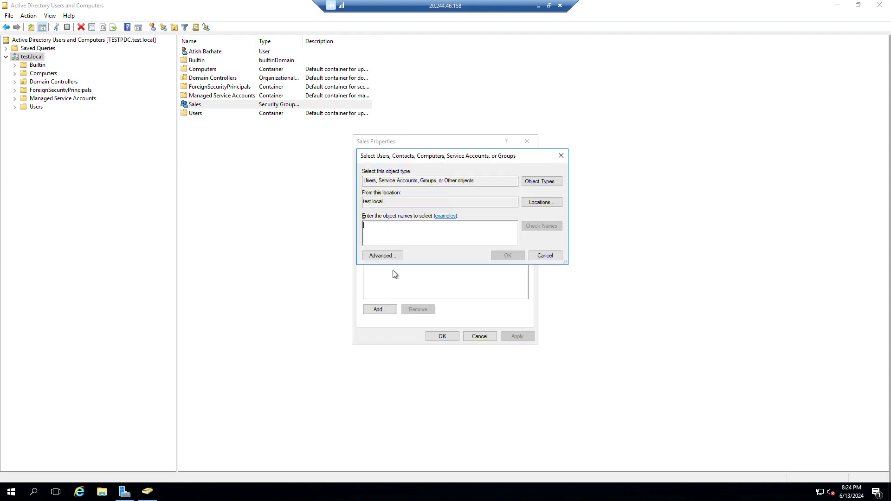
pyautogui.write('U')
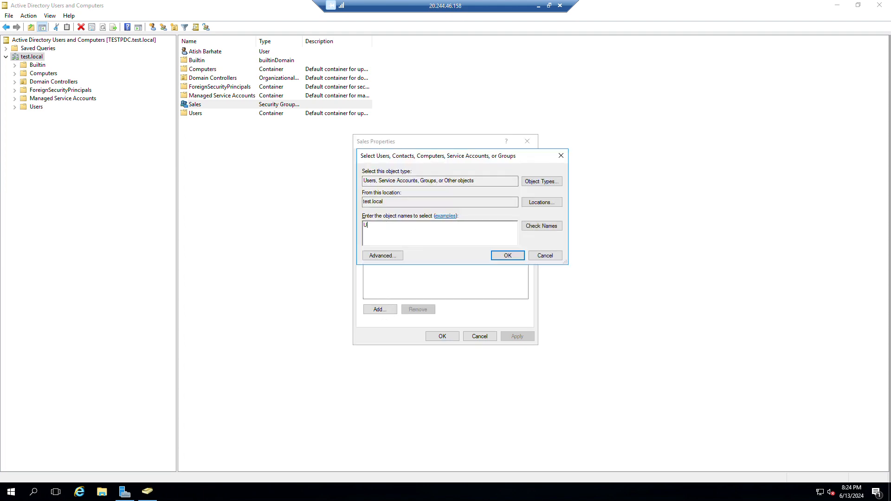
pyautogui.write('id001')
pyautogui.click(536, 227)
pyautogui.click(513, 259)
pyautogui.click(517, 337)
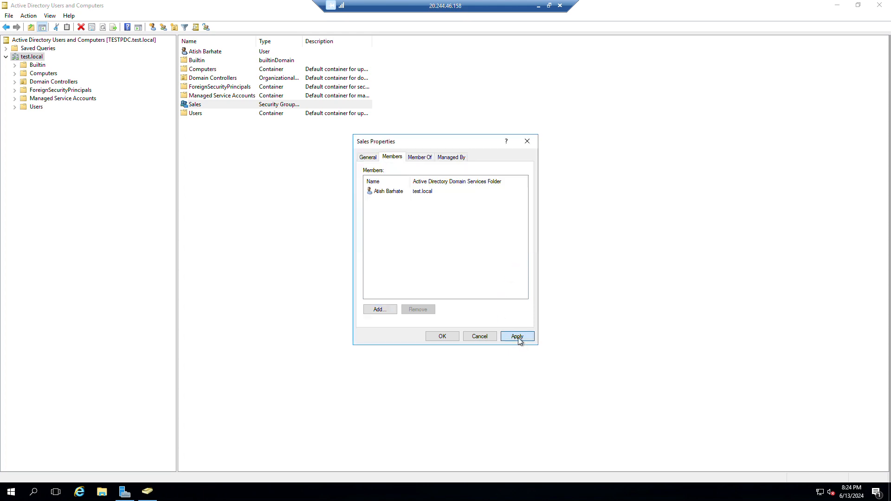
pyautogui.click(442, 337)
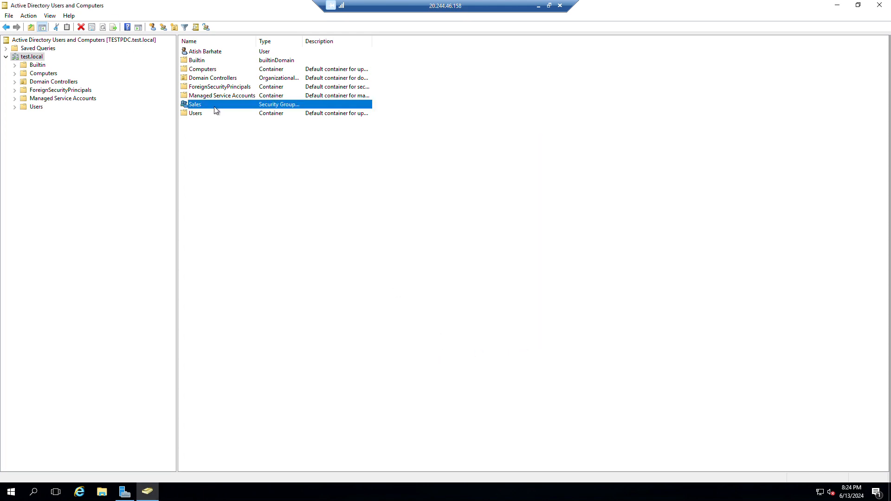
# Step: Select the Sales group and the new user entry in the list to check them
pyautogui.click(226, 138)
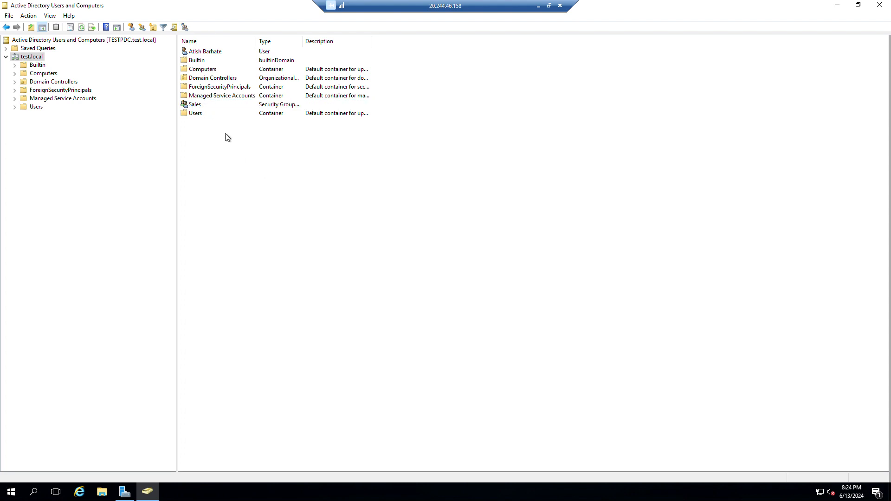
pyautogui.click(198, 107)
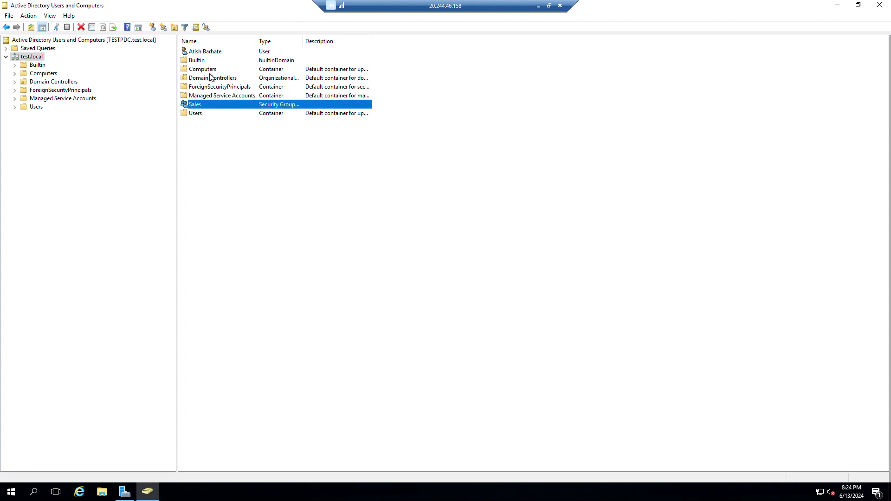
pyautogui.click(205, 51)
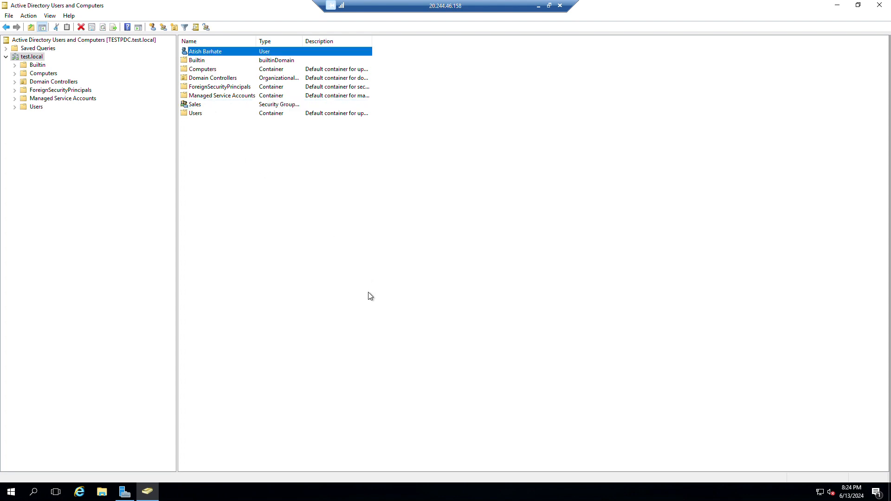